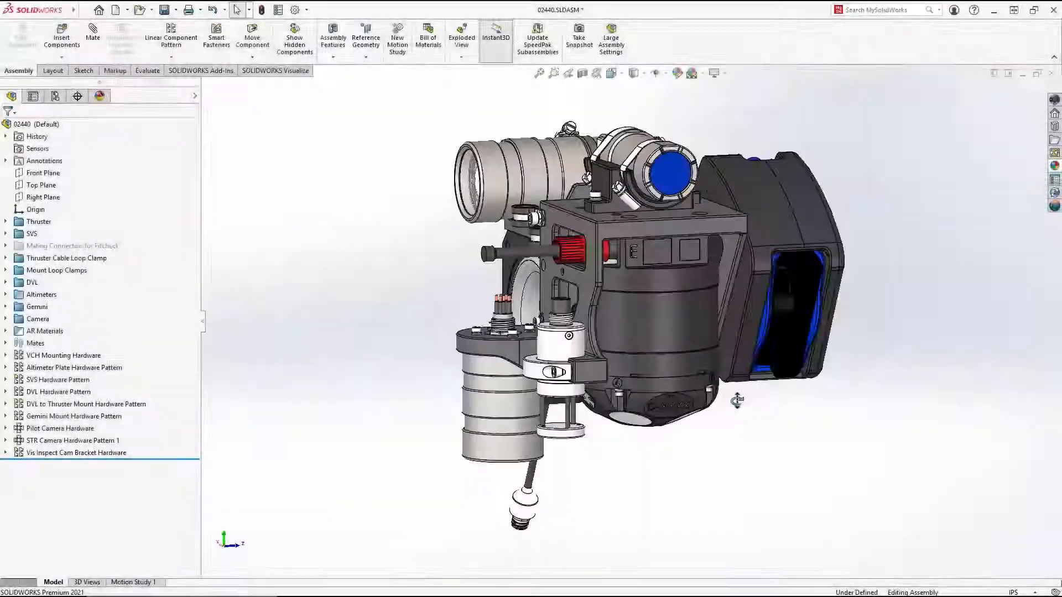
# Step: Activate the assembly's Wet-Cable_Suppressed configuration and switch from it to the Brackets and Housing configuration
pyautogui.moveTo(738, 401); pyautogui.dragTo(876, 403, button='middle')
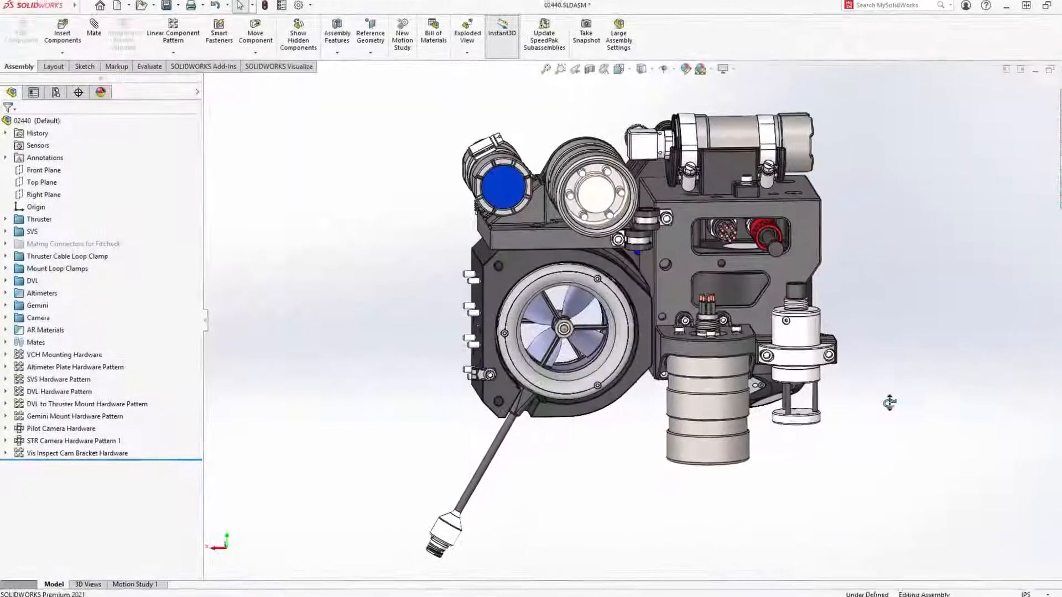
pyautogui.click(55, 96)
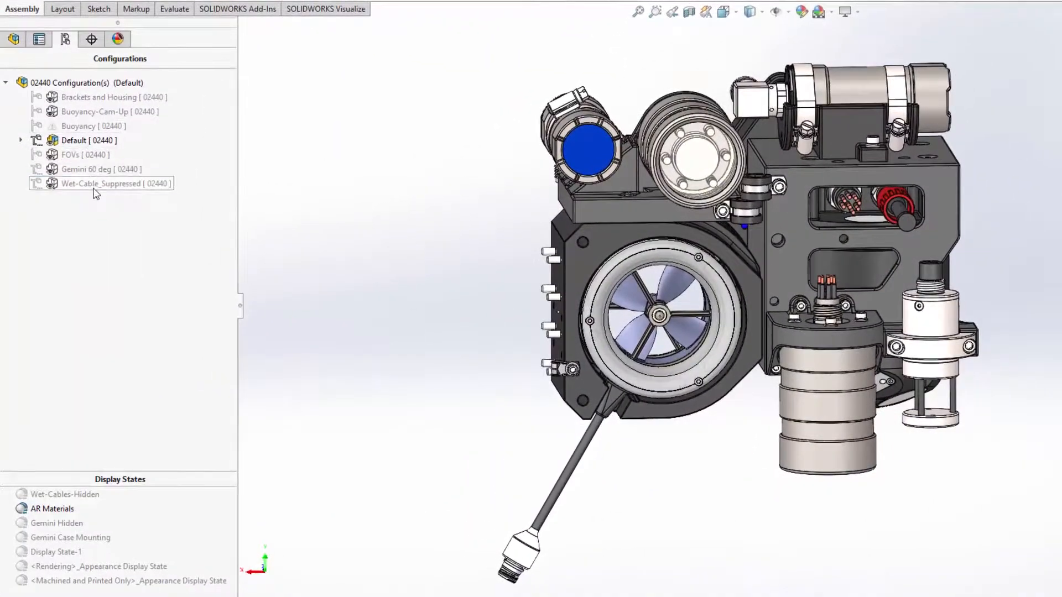
pyautogui.doubleClick(94, 185)
pyautogui.click(82, 100)
pyautogui.doubleClick(82, 101)
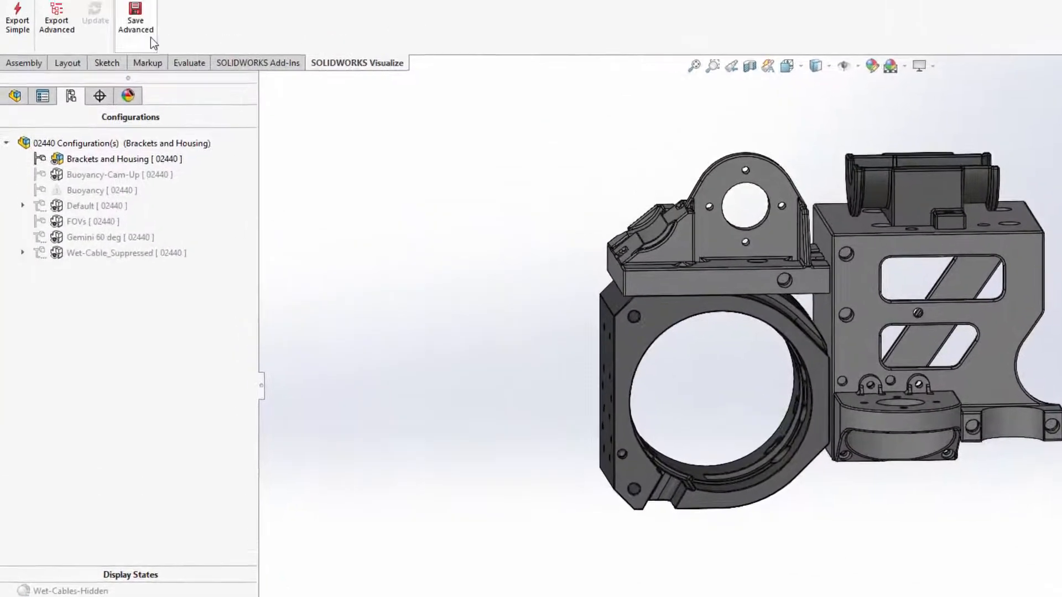
# Step: Export the assembly to SOLIDWORKS Visualize with Export Simple and switch the model set to Wet-Cable_Suppressed
pyautogui.click(20, 11)
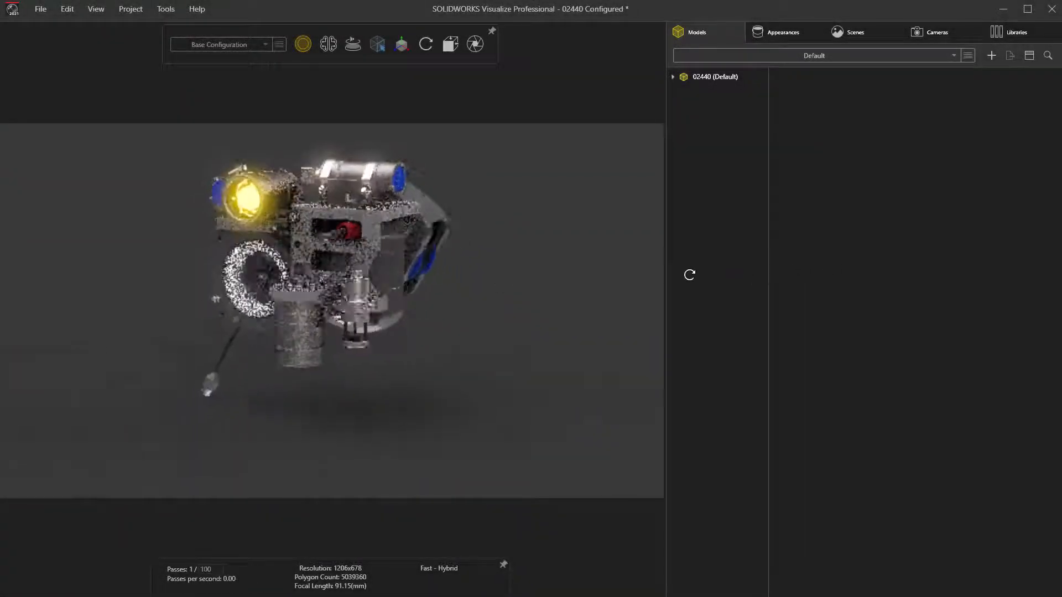
pyautogui.click(787, 55)
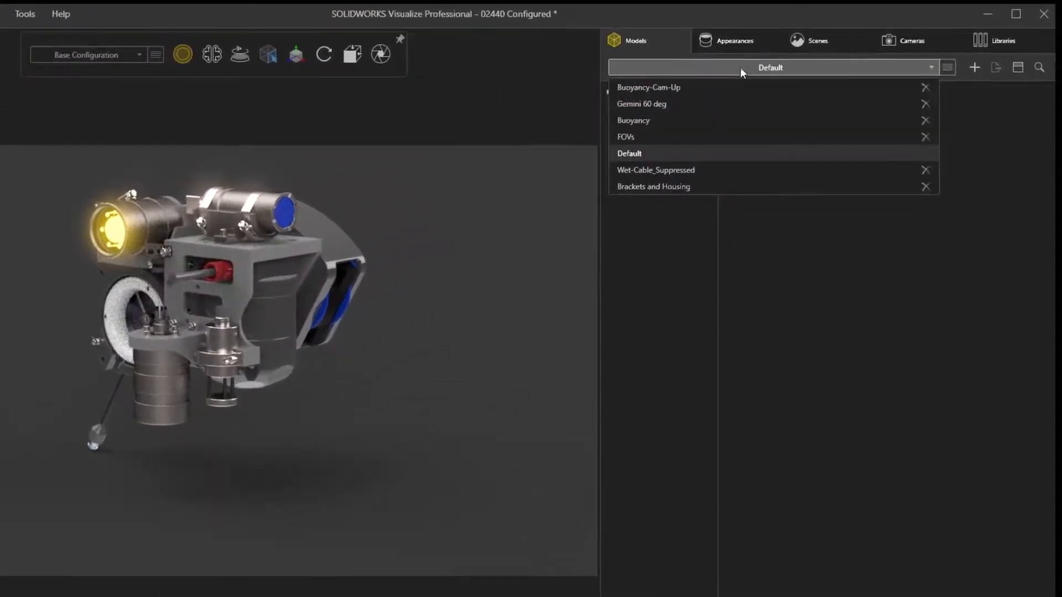
pyautogui.click(696, 174)
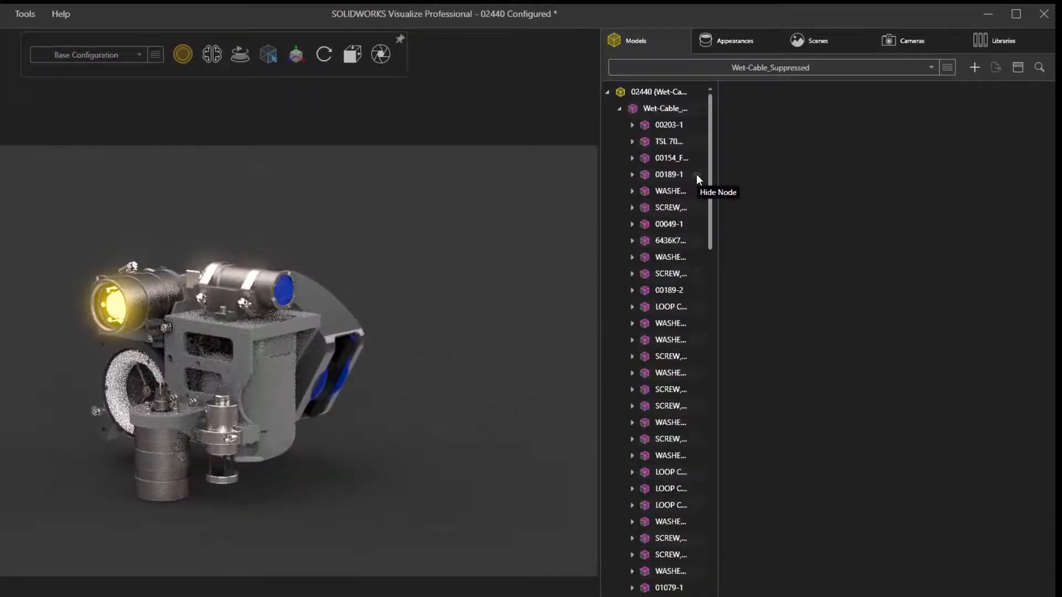
pyautogui.moveTo(461, 366); pyautogui.dragTo(458, 289, button='middle')
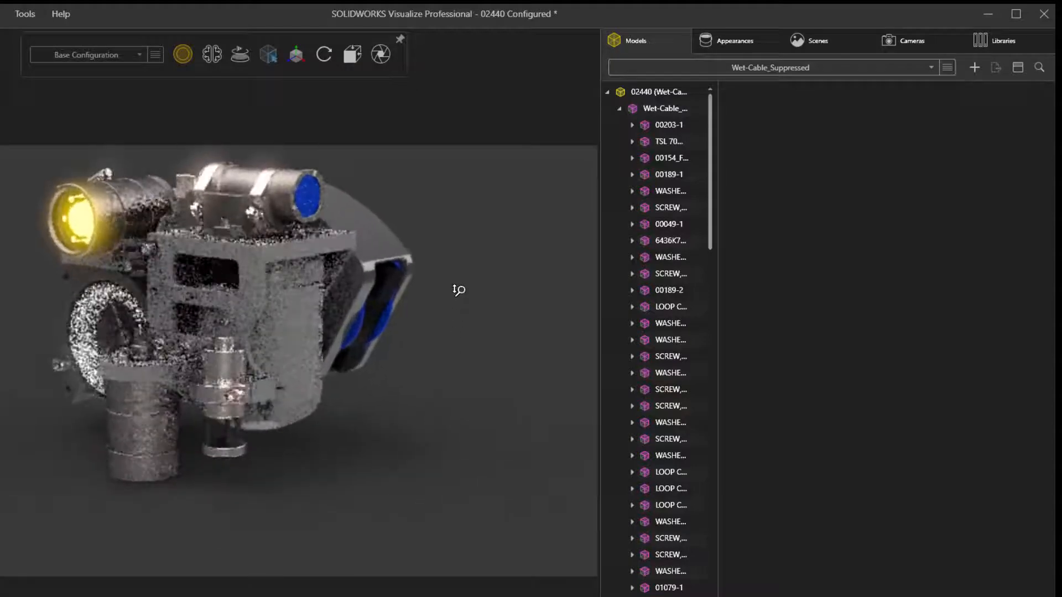
# Step: Apply the SR - Black Powder Coat library appearance to the large cylindrical housing behind the bracket and copy that appearance
pyautogui.click(993, 42)
pyautogui.doubleClick(872, 324)
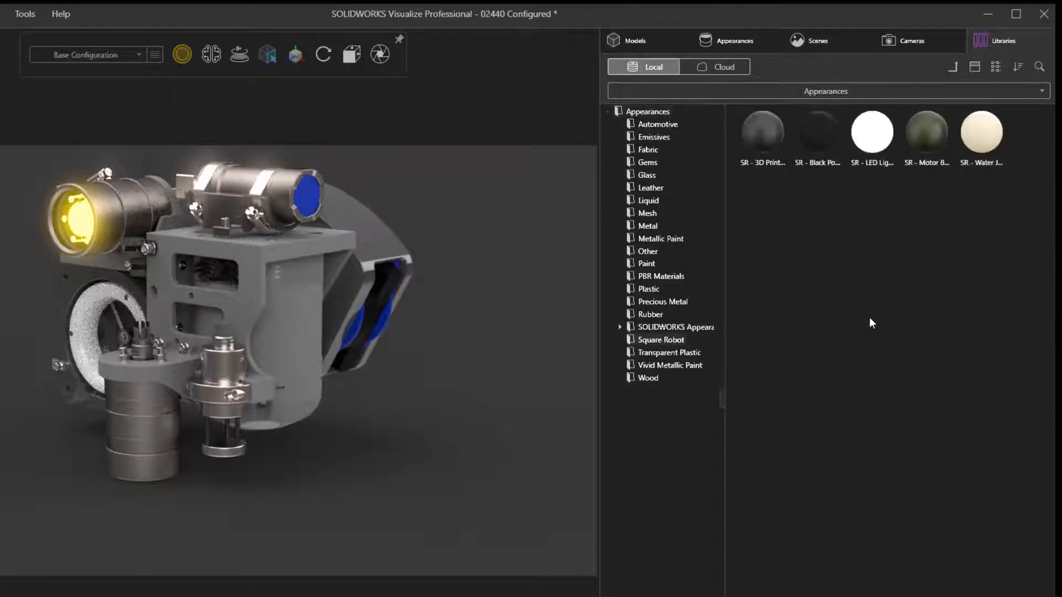
pyautogui.moveTo(818, 132); pyautogui.dragTo(290, 307)
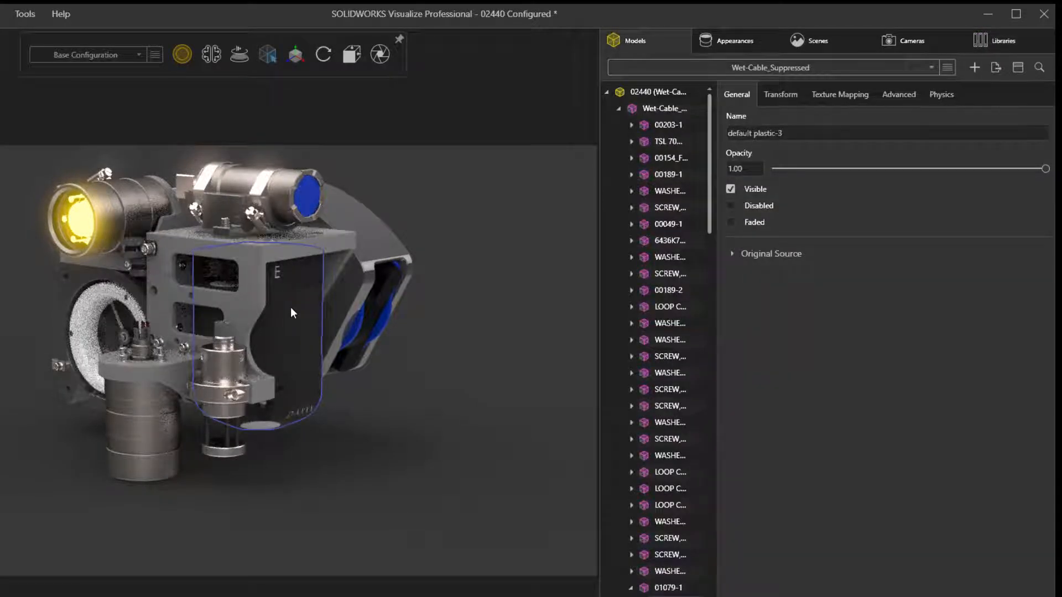
pyautogui.rightClick(292, 309)
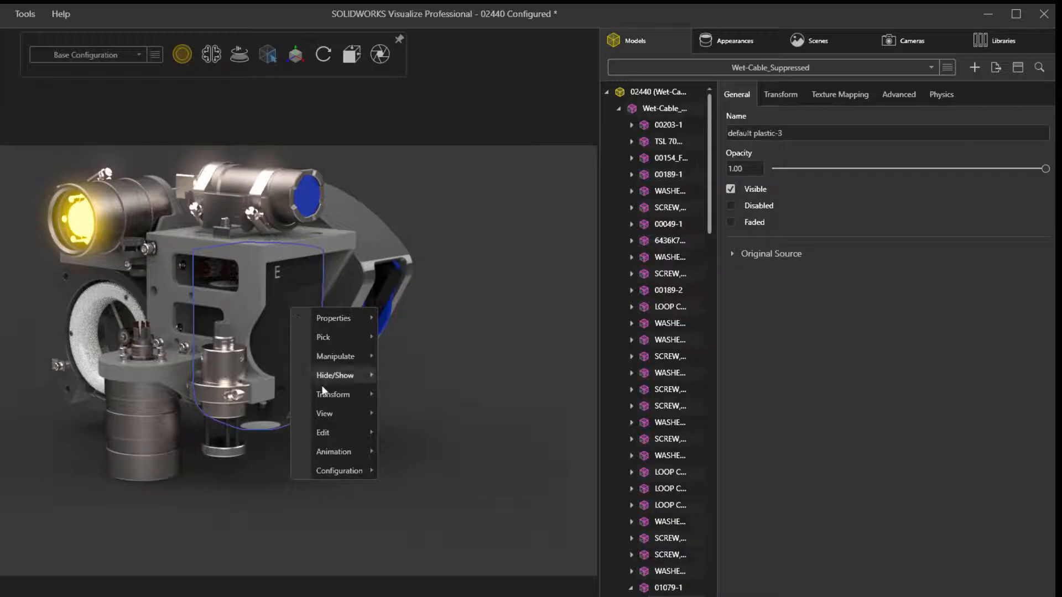
pyautogui.moveTo(346, 435)
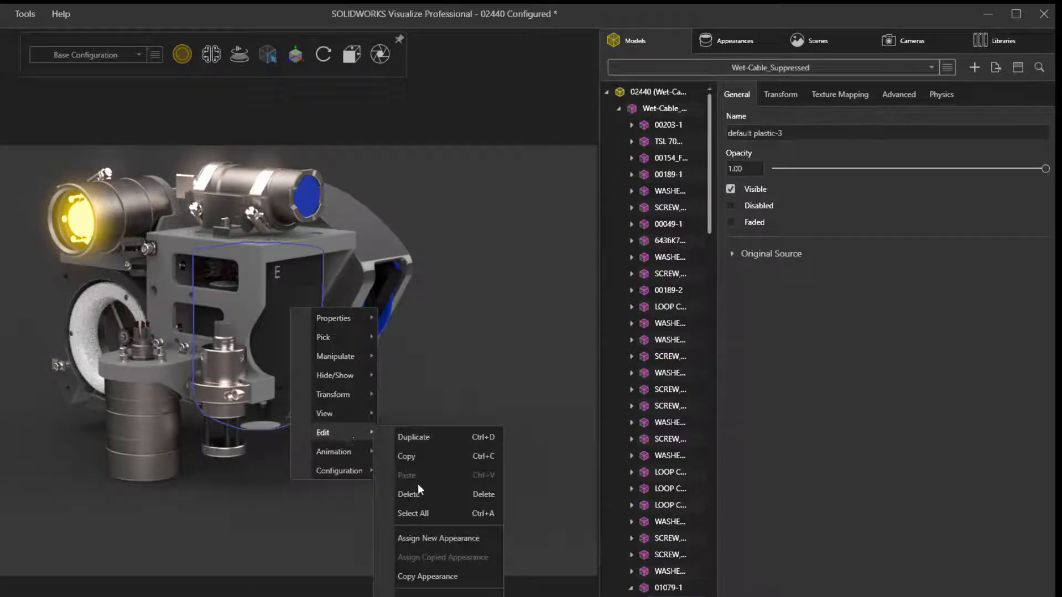
pyautogui.click(485, 577)
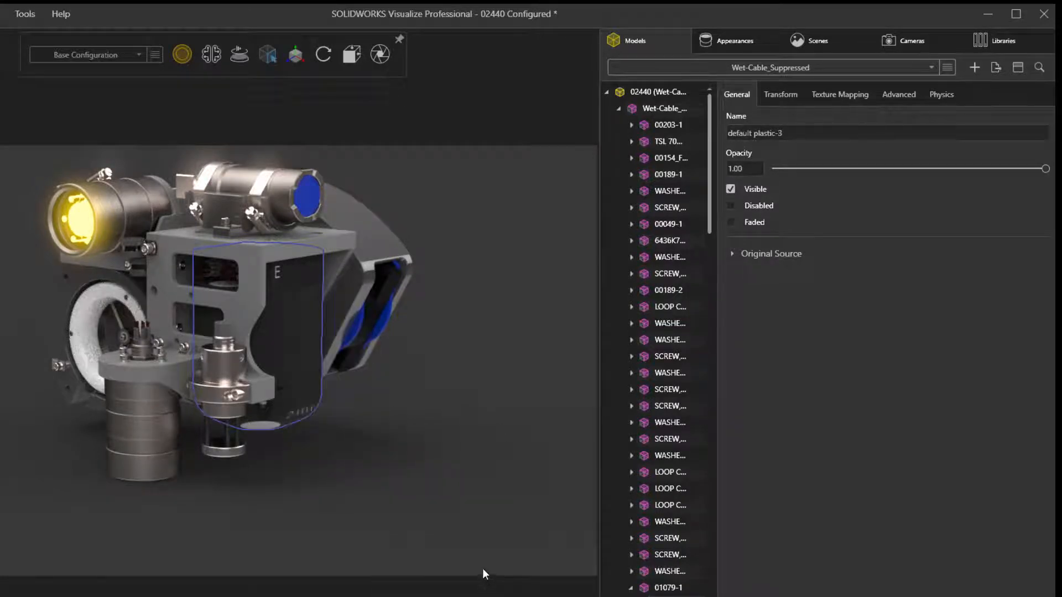
# Step: Assign the copied SR - Black Powder Coat to all parts that use the default plastic appearance
pyautogui.click(363, 245)
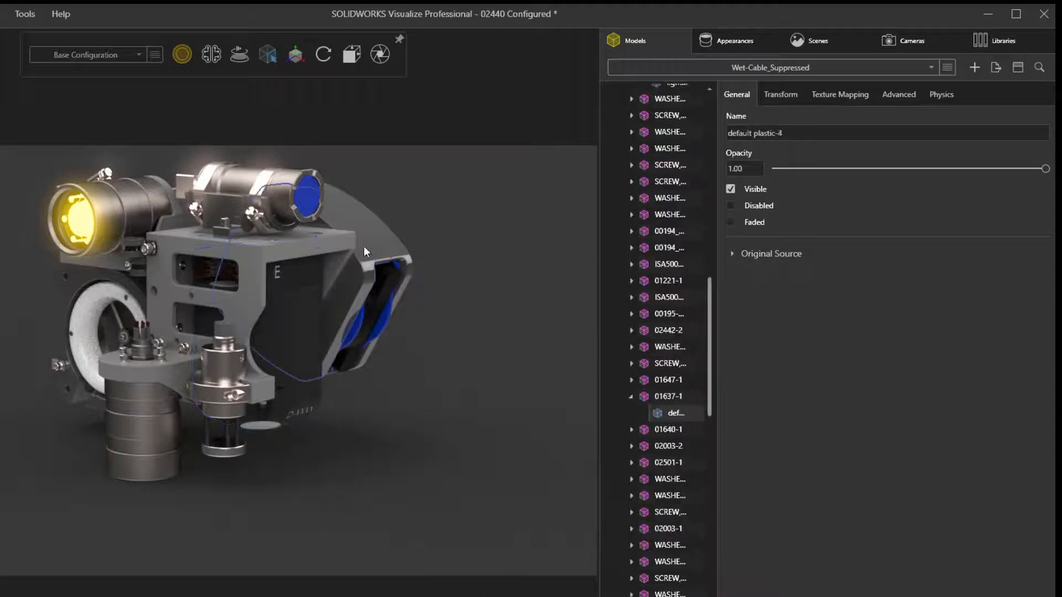
pyautogui.doubleClick(363, 252)
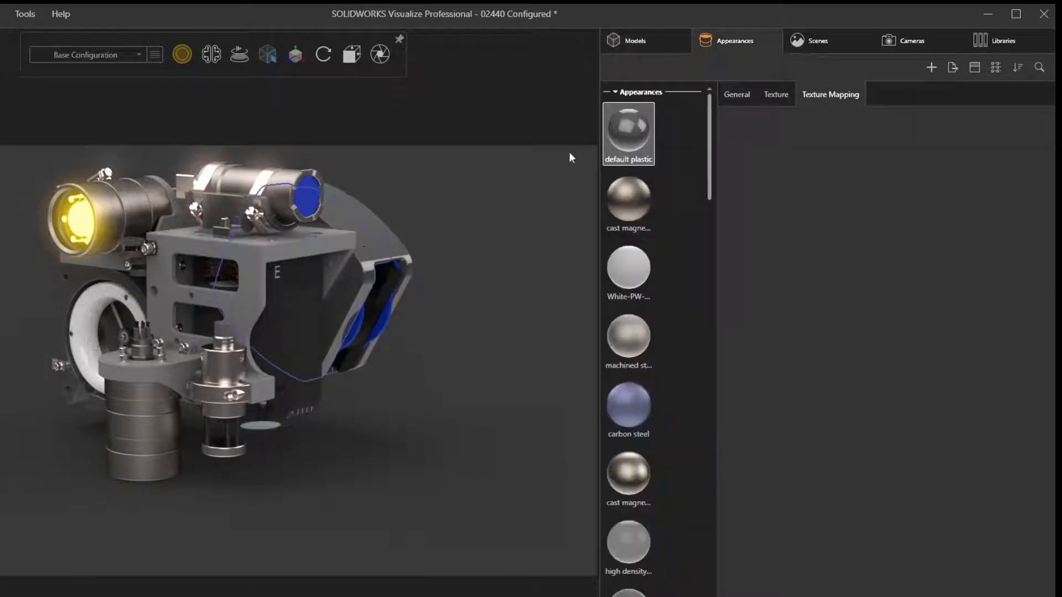
pyautogui.rightClick(640, 130)
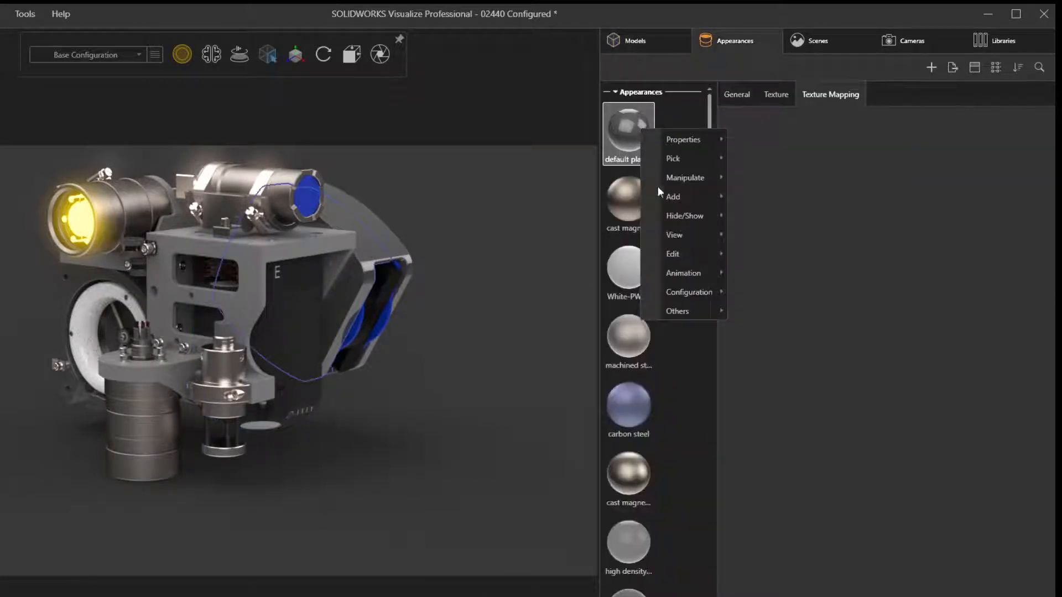
pyautogui.moveTo(686, 258)
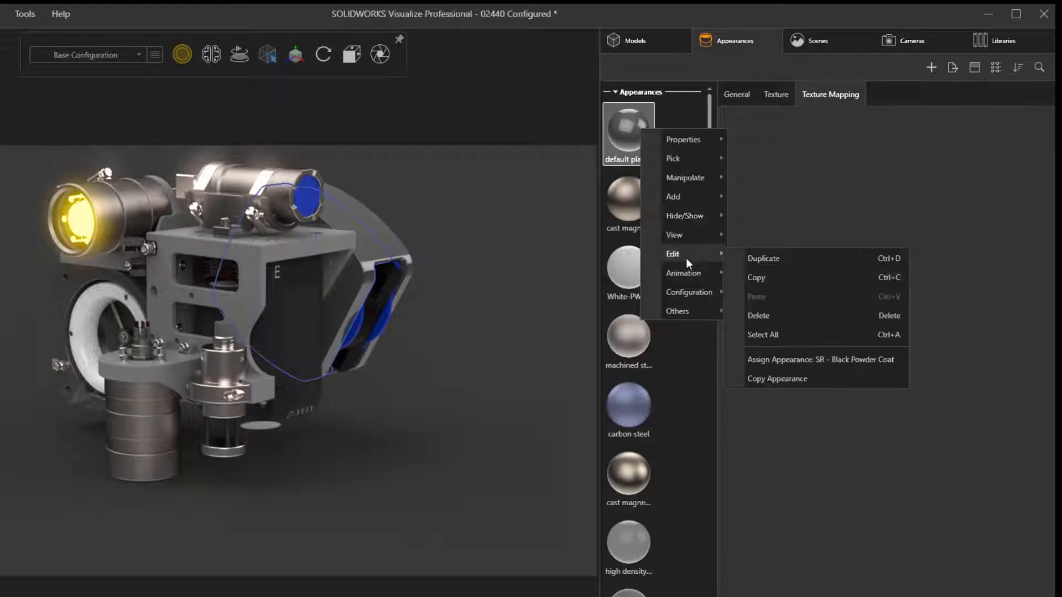
pyautogui.click(841, 365)
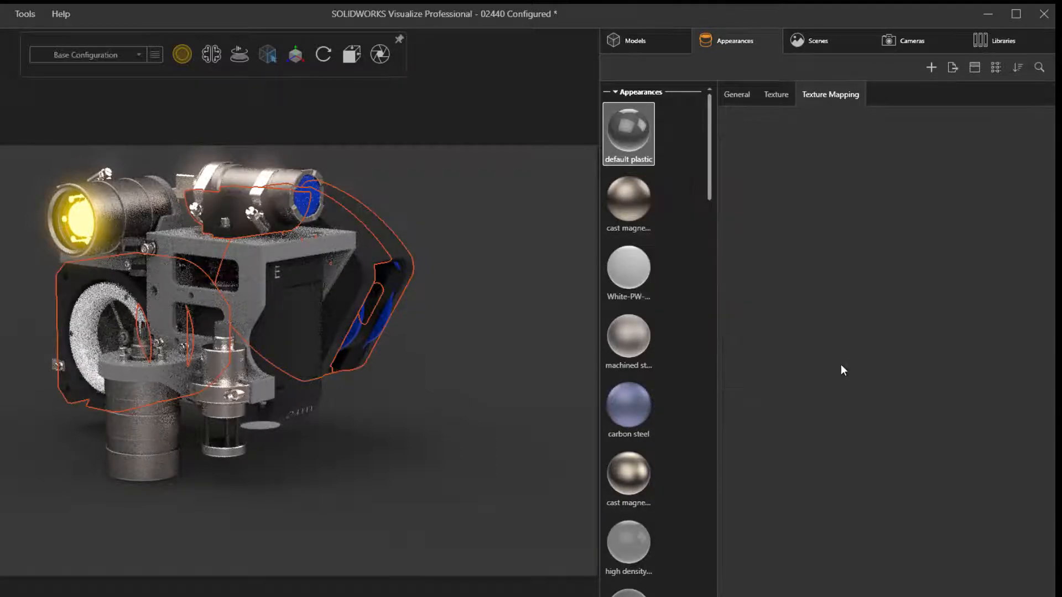
pyautogui.click(529, 252)
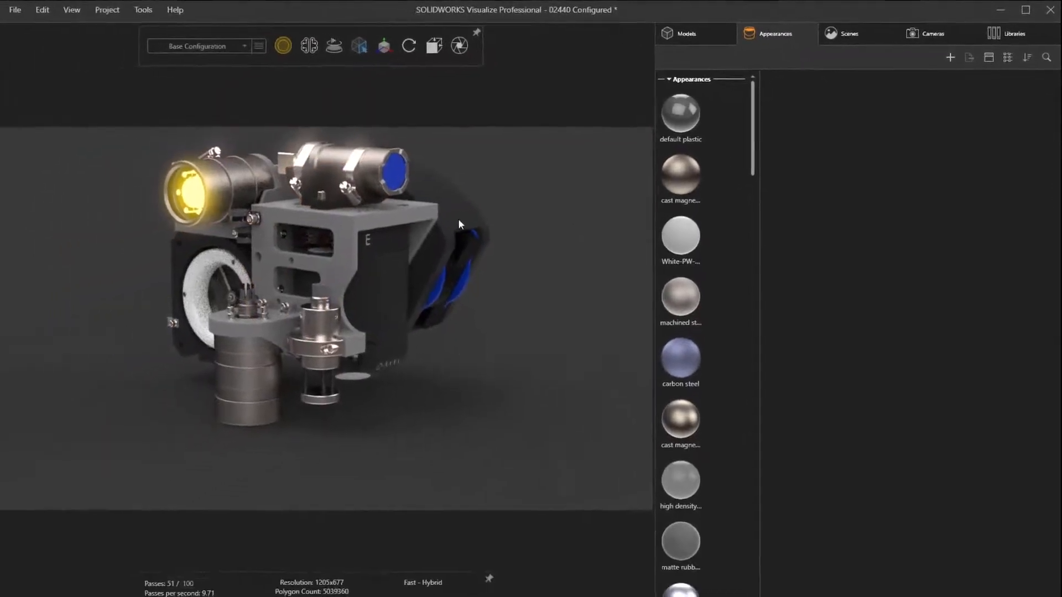
# Step: Isolate the light grey mounting bracket 02445-1 with Show Only
pyautogui.click(394, 216)
pyautogui.rightClick(395, 216)
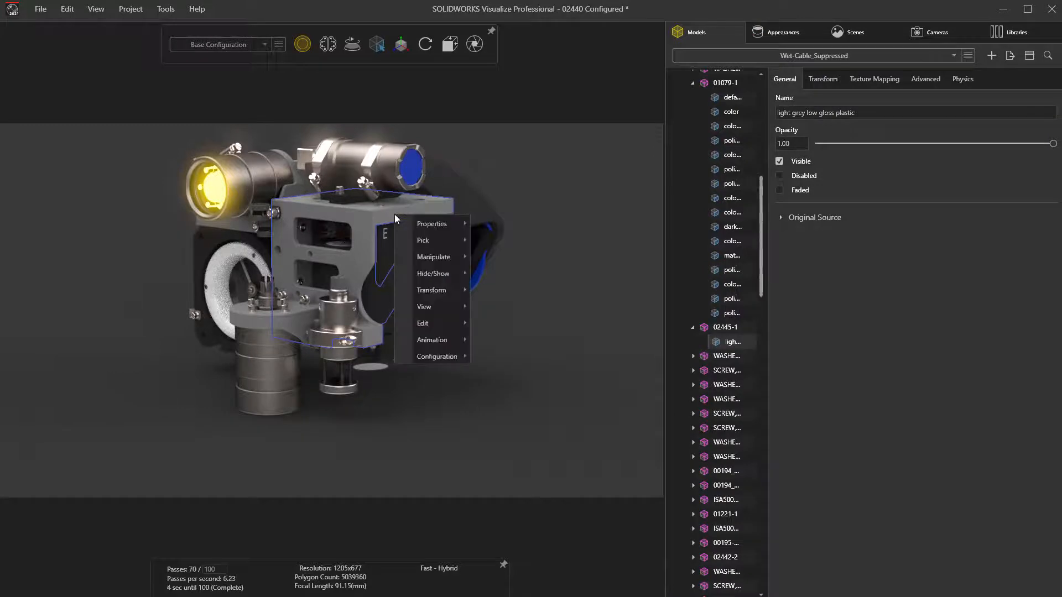
pyautogui.moveTo(437, 273)
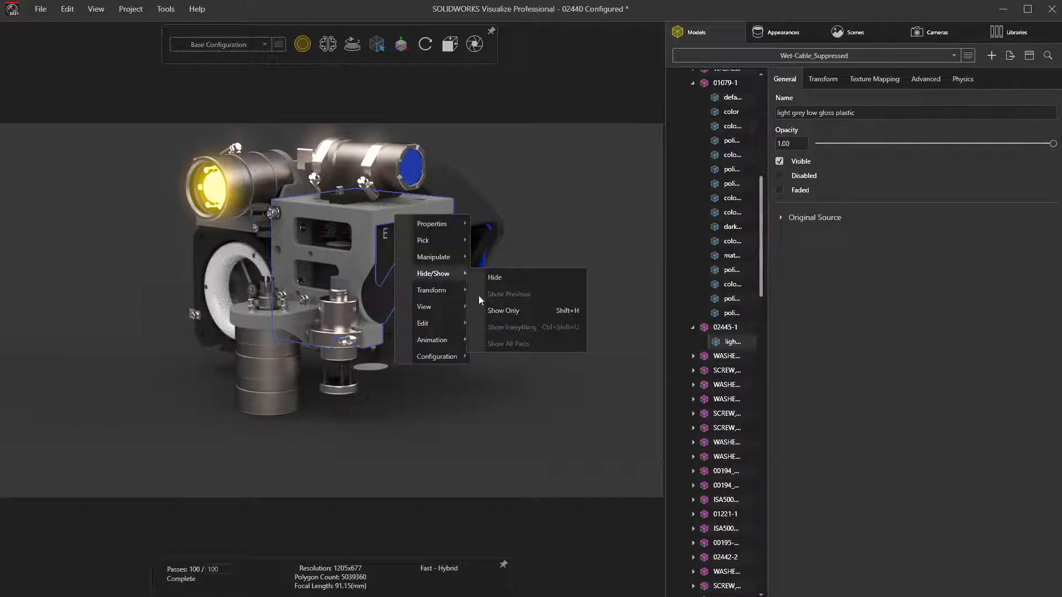
pyautogui.click(519, 313)
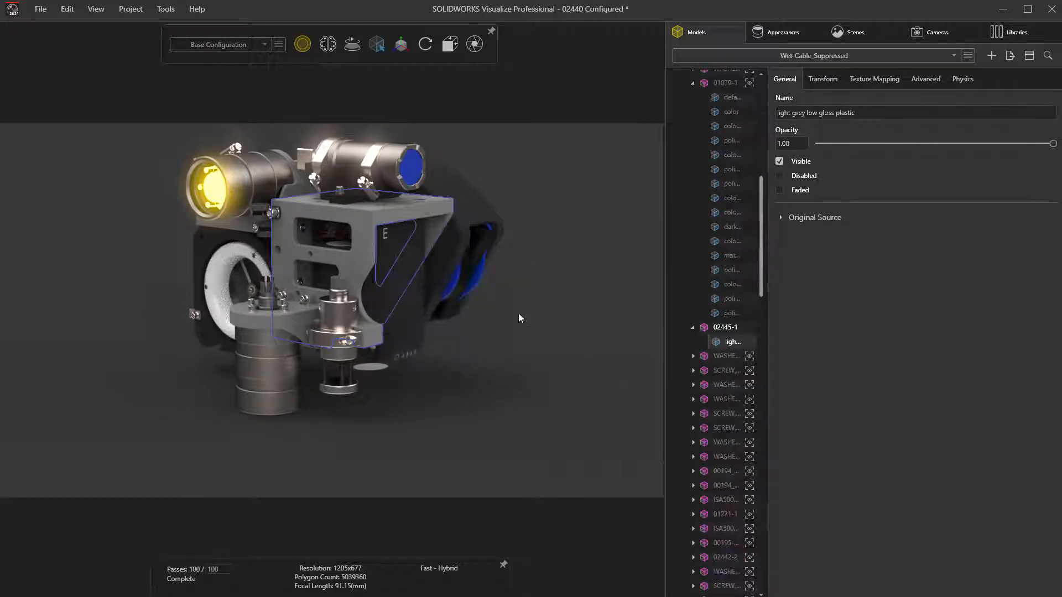
pyautogui.keyDown('ctrl'); pyautogui.moveTo(482, 243); pyautogui.dragTo(476, 209, button='middle'); pyautogui.keyUp('ctrl')
pyautogui.scroll(1, 476, 268)
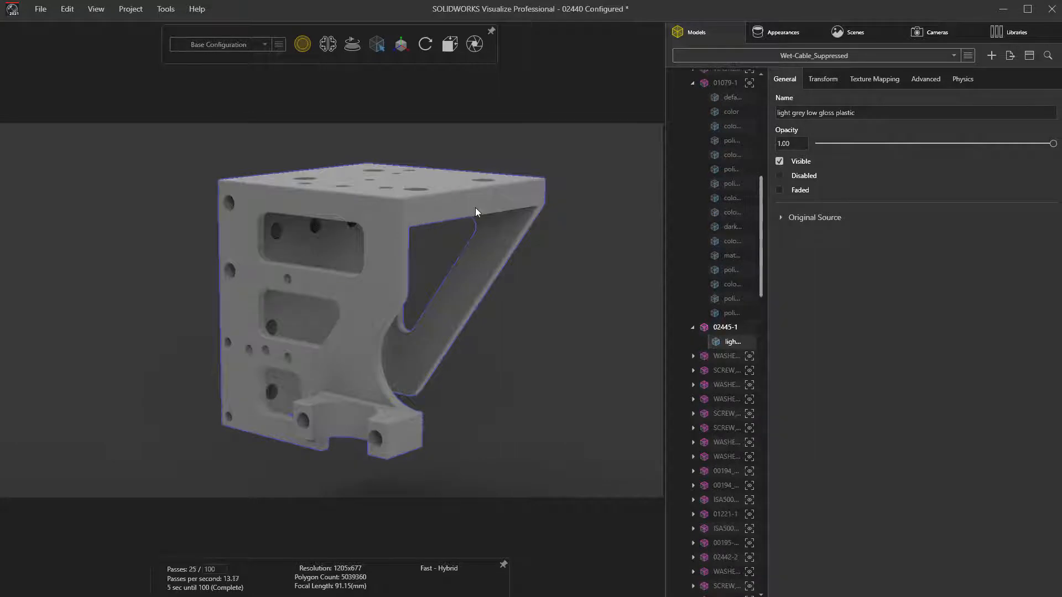
# Step: Darken the bracket's light grey low gloss plastic colour to HSV 0, 0, 23
pyautogui.doubleClick(476, 207)
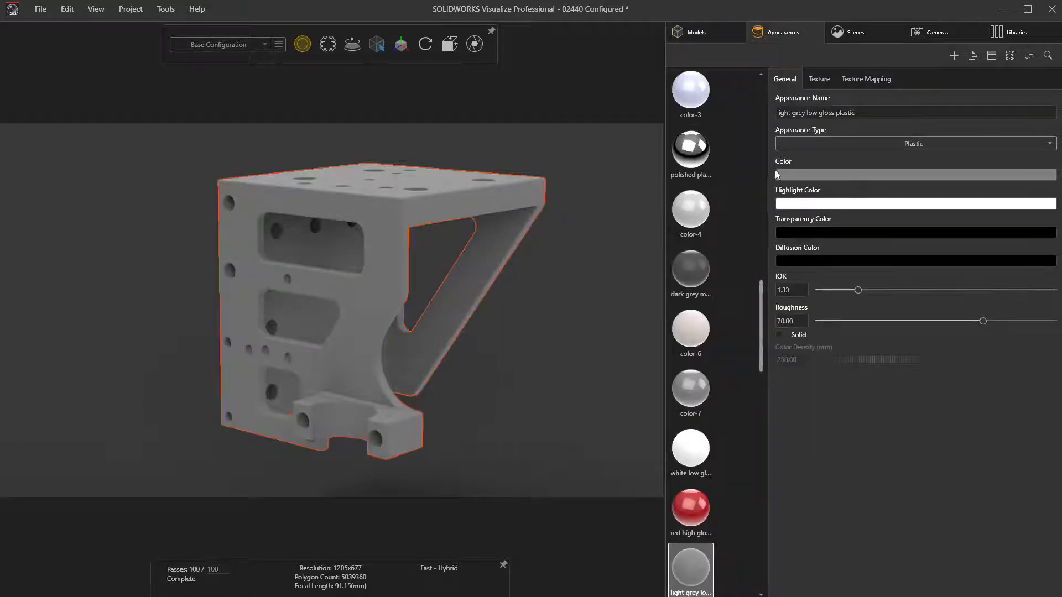
pyautogui.click(777, 175)
pyautogui.moveTo(714, 206)
pyautogui.mouseDown()
pyautogui.moveTo(704, 205)
pyautogui.moveTo(727, 220)
pyautogui.moveTo(701, 235)
pyautogui.mouseUp()
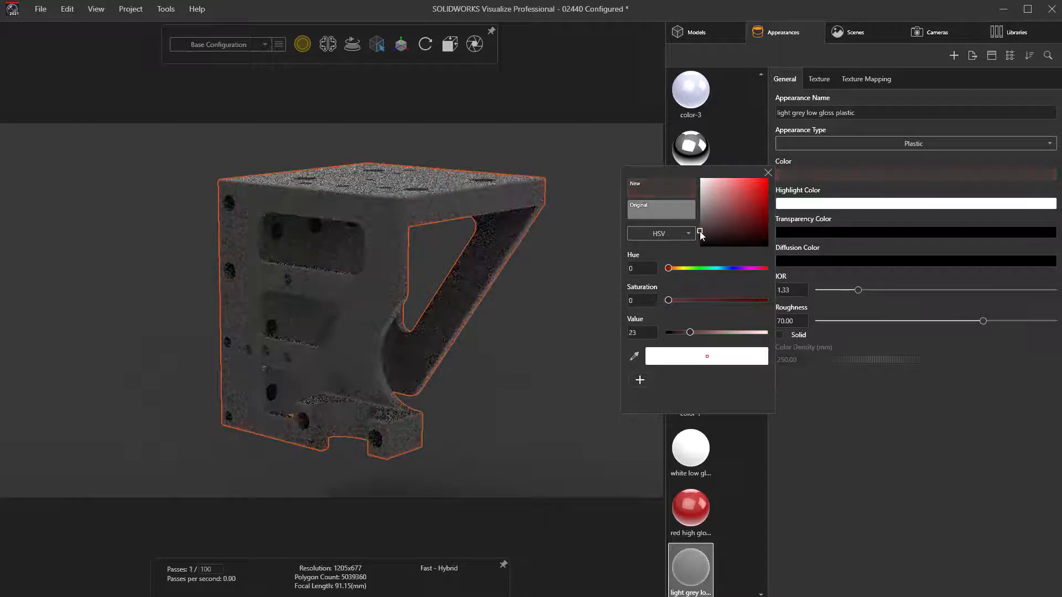
pyautogui.click(768, 173)
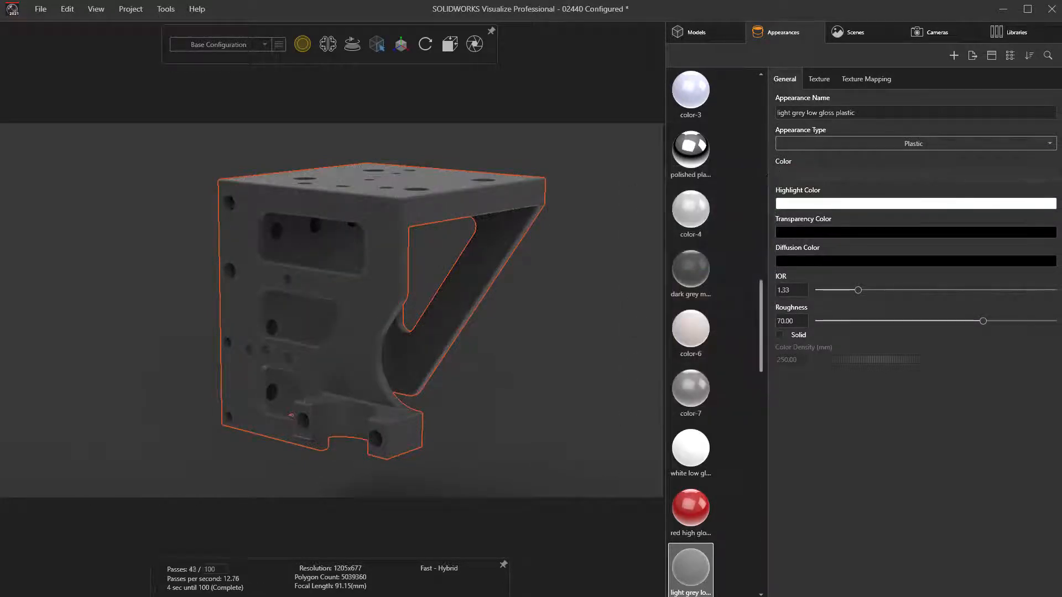
# Step: Add 3DPrint Texture.png as the bracket appearance's bump texture and set its type to Displacement
pyautogui.click(821, 83)
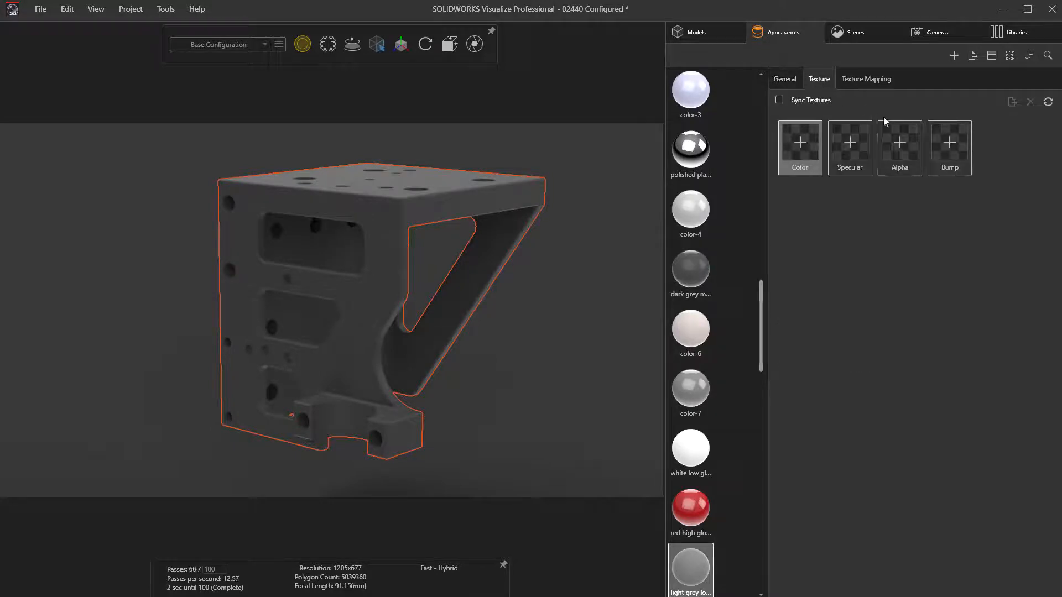
pyautogui.click(952, 142)
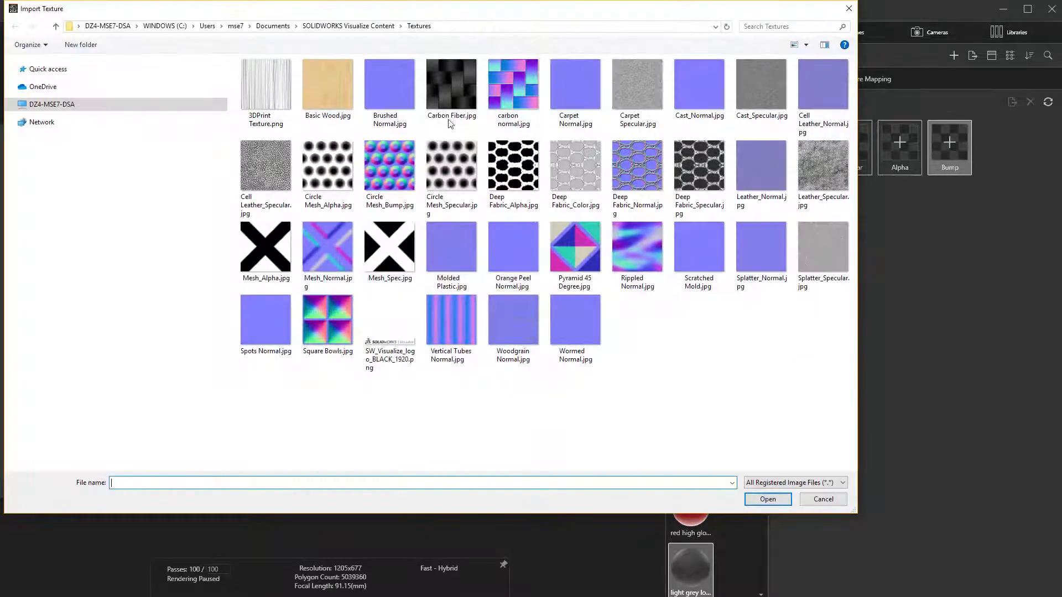
pyautogui.click(278, 94)
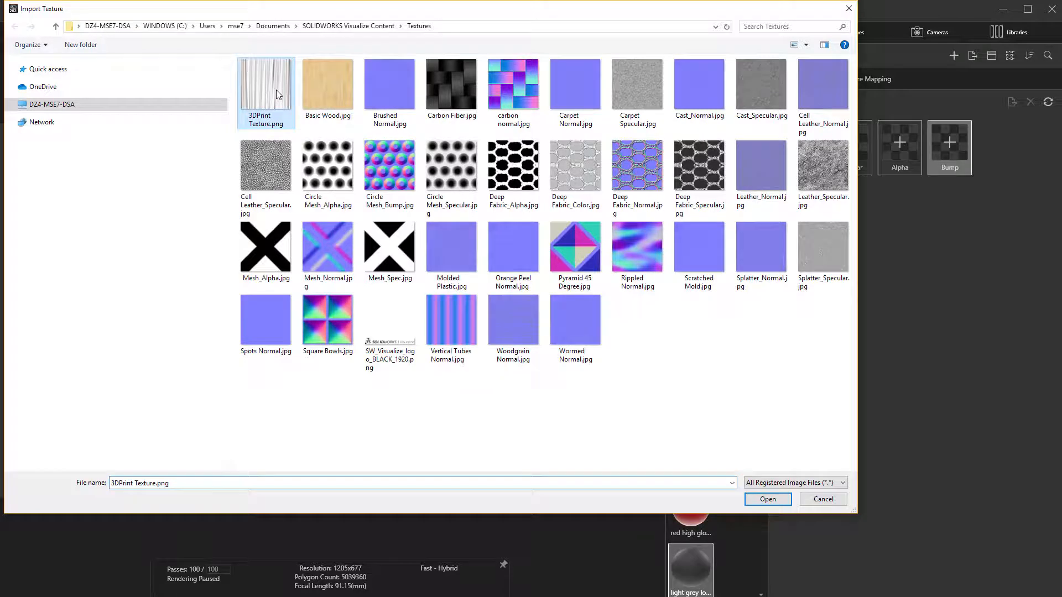
pyautogui.click(767, 499)
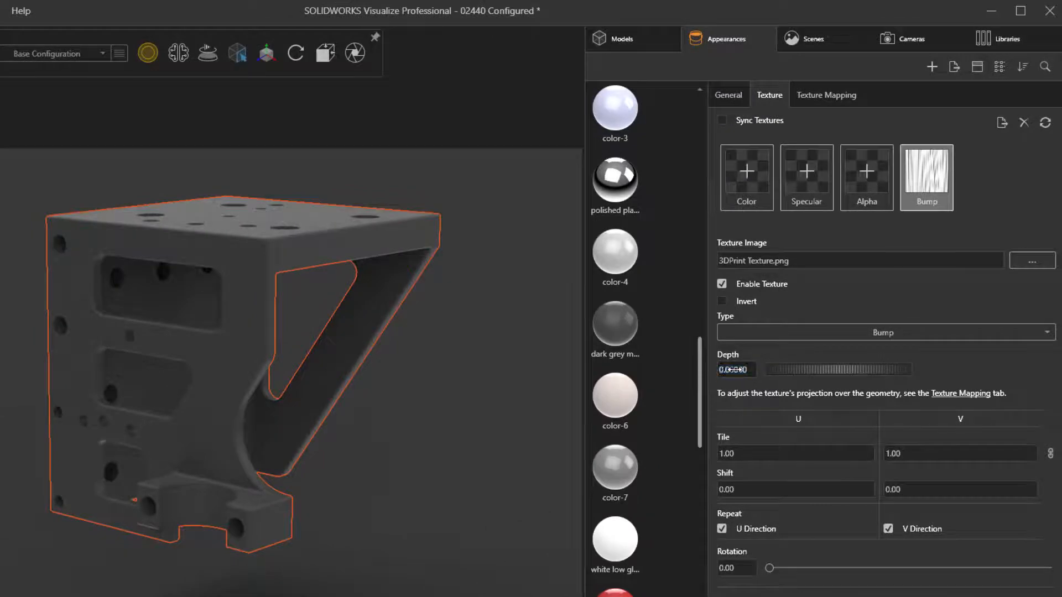
pyautogui.click(772, 332)
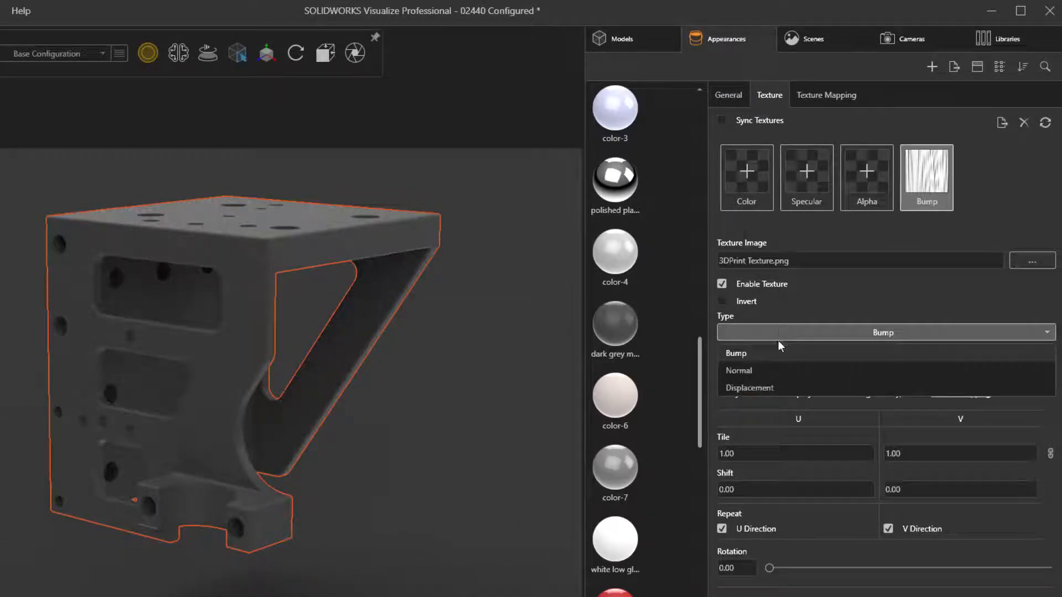
pyautogui.click(766, 387)
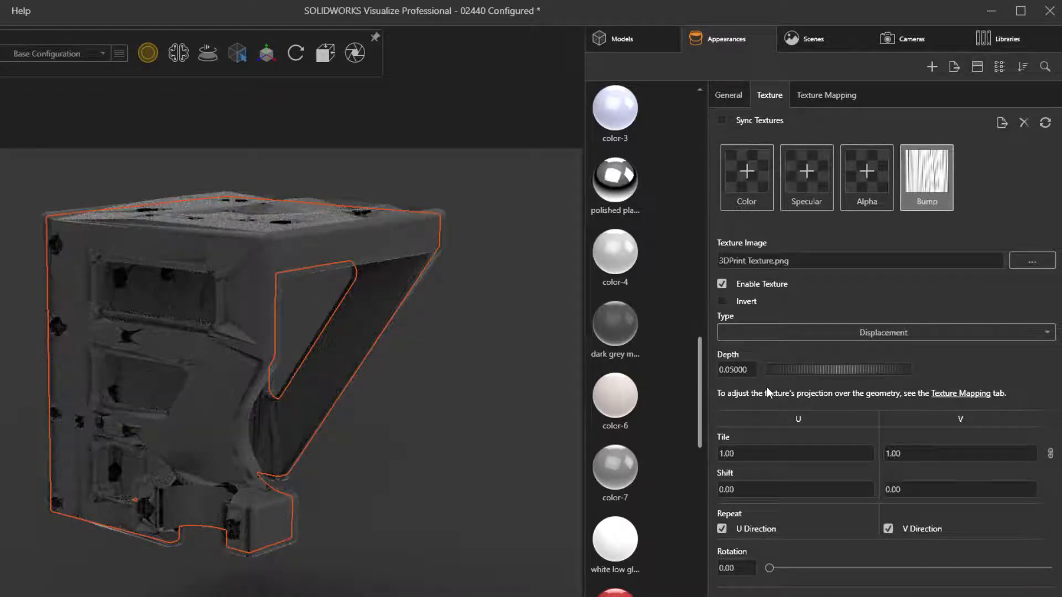
# Step: Set the bracket texture's displacement density to 1500 and apply it to the geometry
pyautogui.click(828, 99)
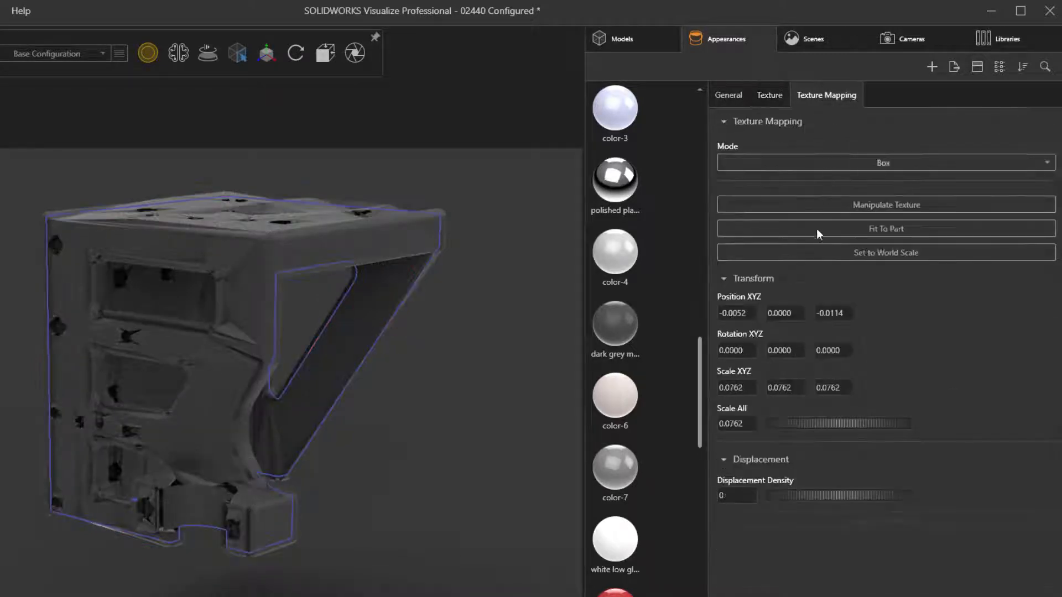
pyautogui.click(731, 493)
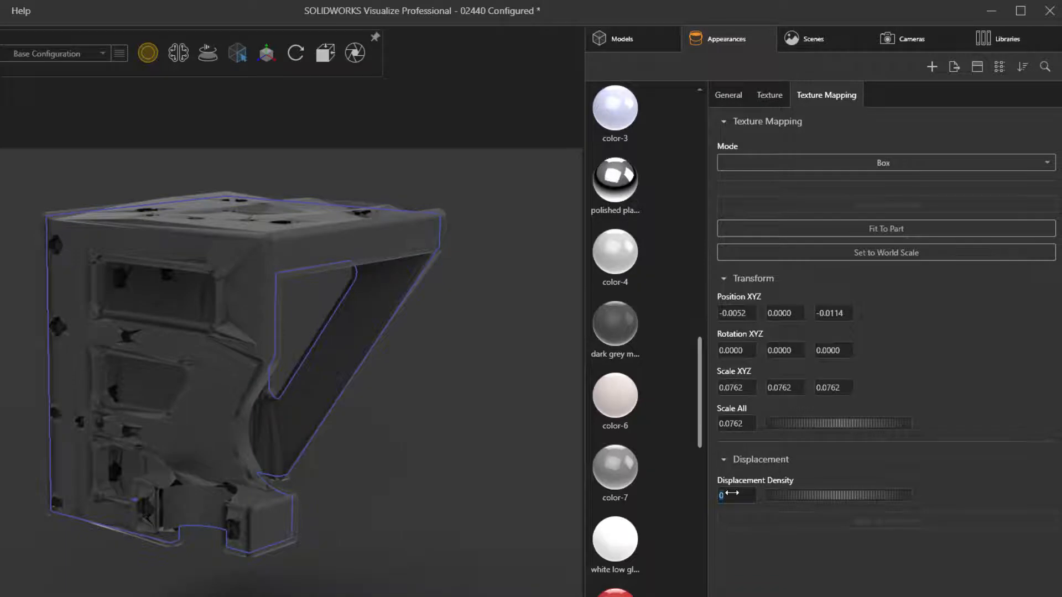
pyautogui.write('1500')
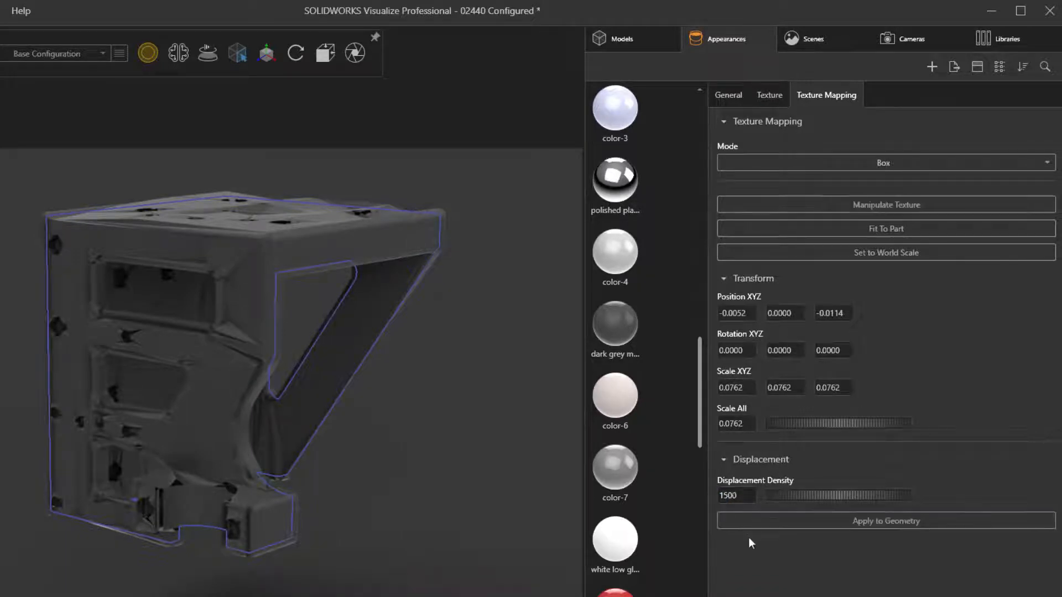
pyautogui.click(791, 522)
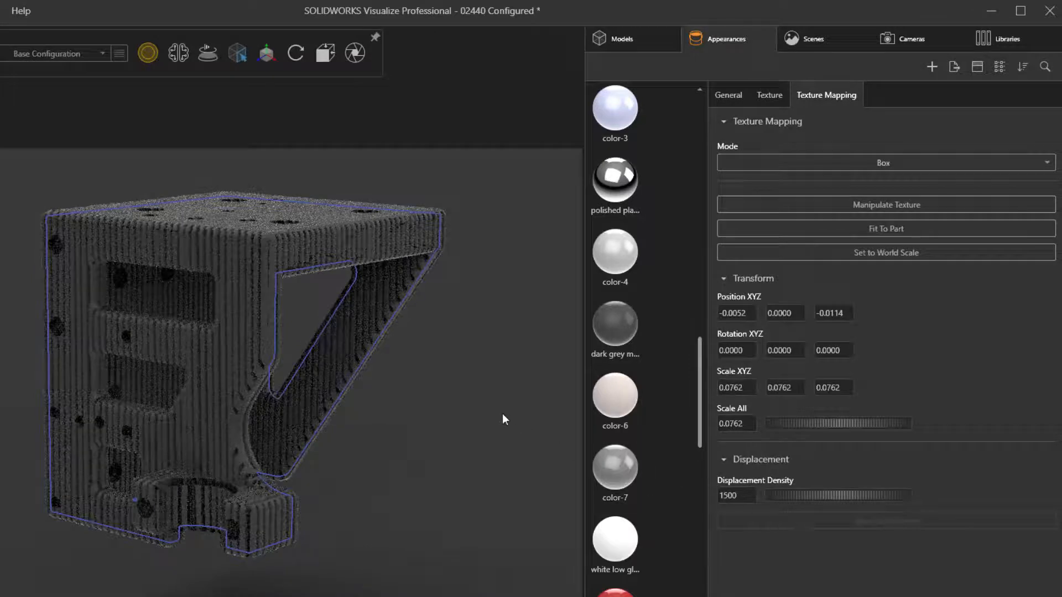
# Step: Apply the SR - 3D Print appearance from the local Square Robot library to the bracket
pyautogui.click(501, 413)
pyautogui.moveTo(435, 362); pyautogui.dragTo(407, 383, button='middle')
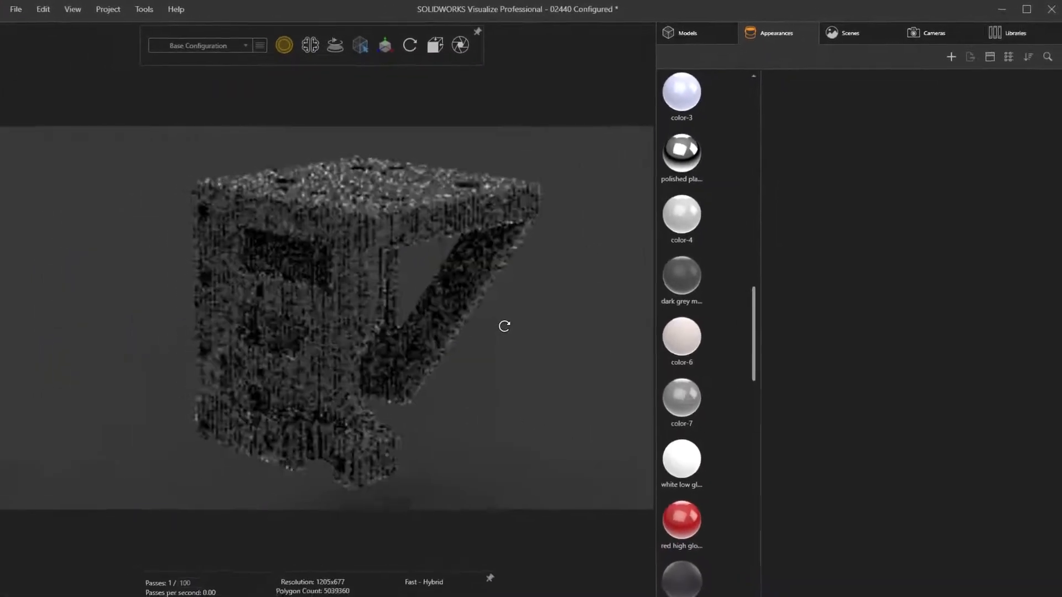
pyautogui.moveTo(504, 326); pyautogui.dragTo(480, 335, button='middle')
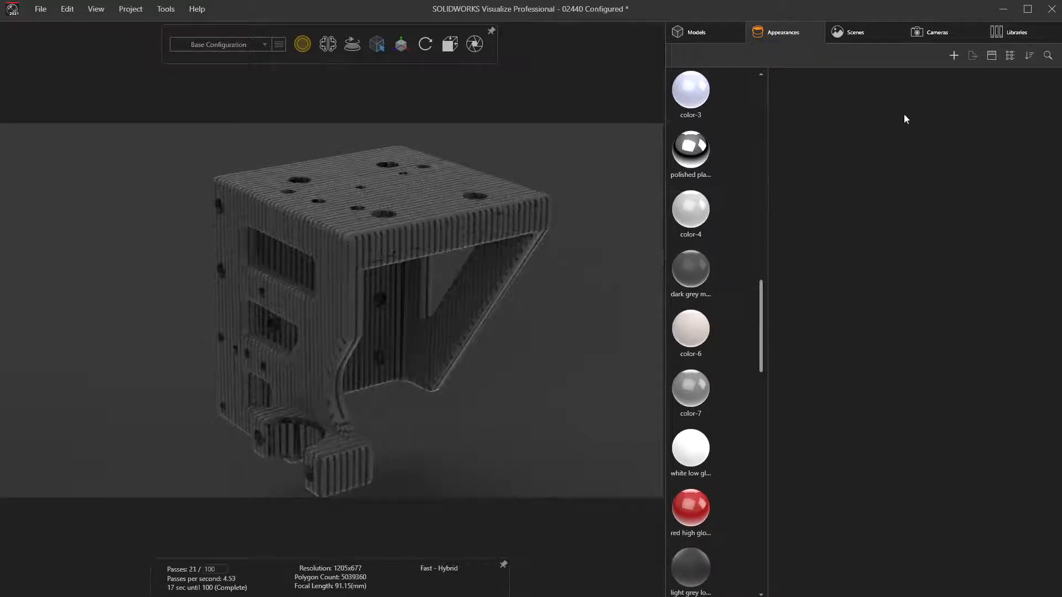
pyautogui.click(1007, 36)
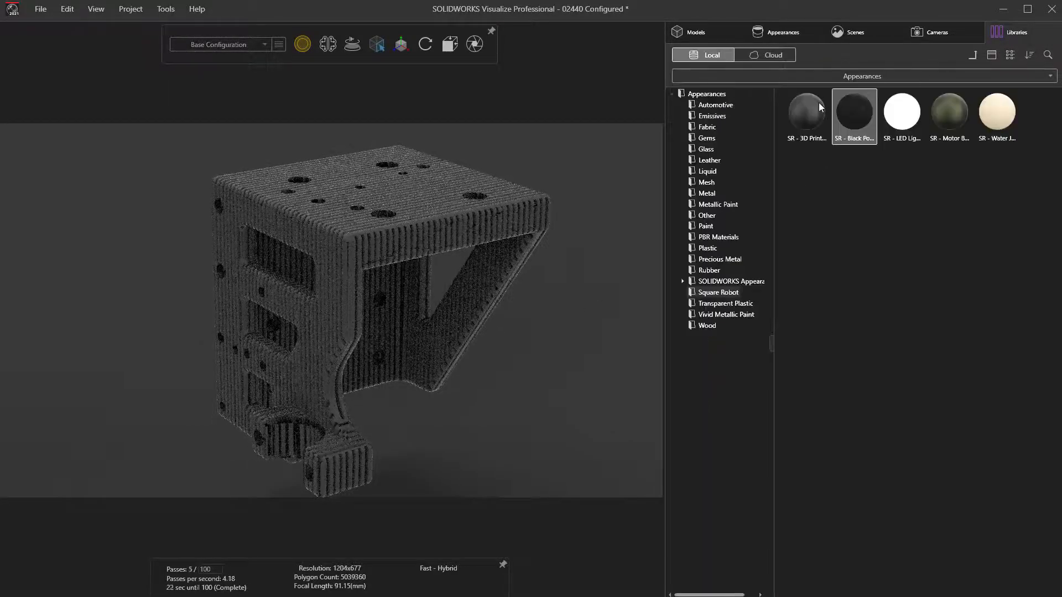
pyautogui.moveTo(815, 104); pyautogui.dragTo(583, 232)
pyautogui.keyDown('shift'); pyautogui.moveTo(583, 232); pyautogui.dragTo(417, 330, button='middle'); pyautogui.keyUp('shift')
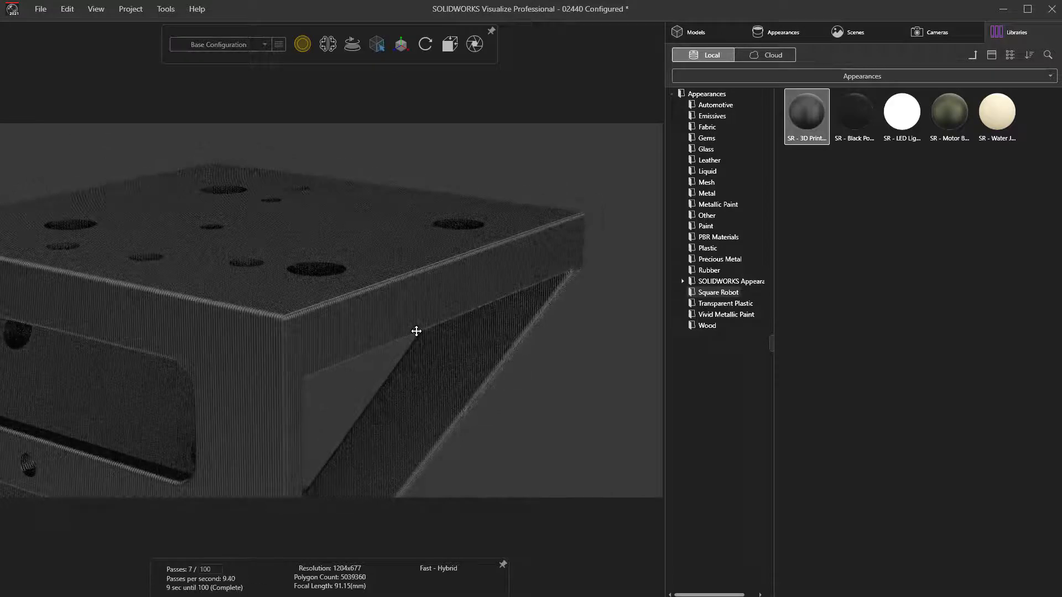
# Step: Switch the bracket appearance's texture mapping mode to Planar and set its Z rotation to 45
pyautogui.click(478, 303)
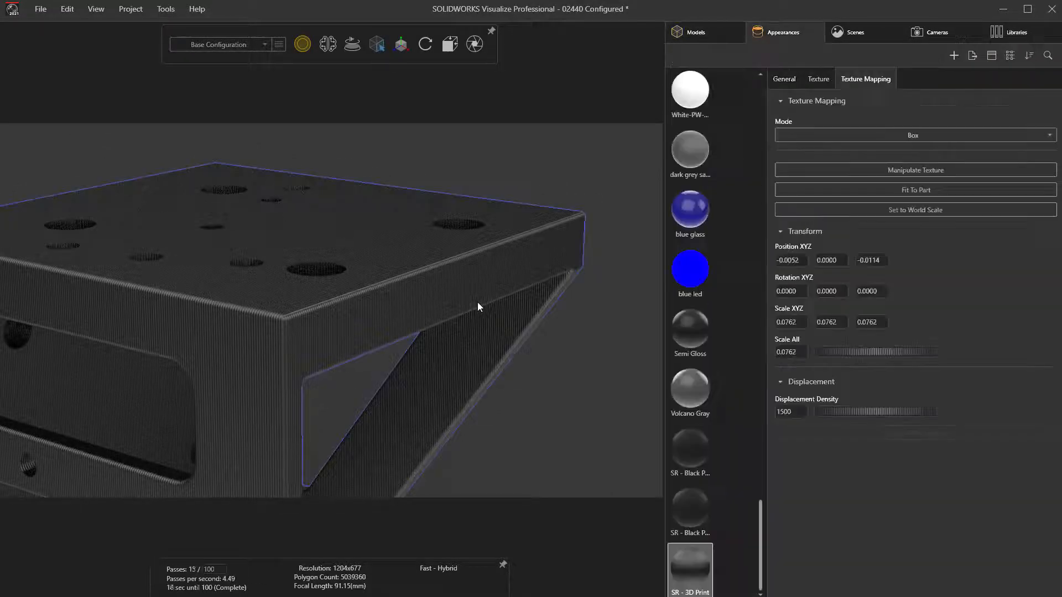
pyautogui.click(817, 135)
pyautogui.click(808, 186)
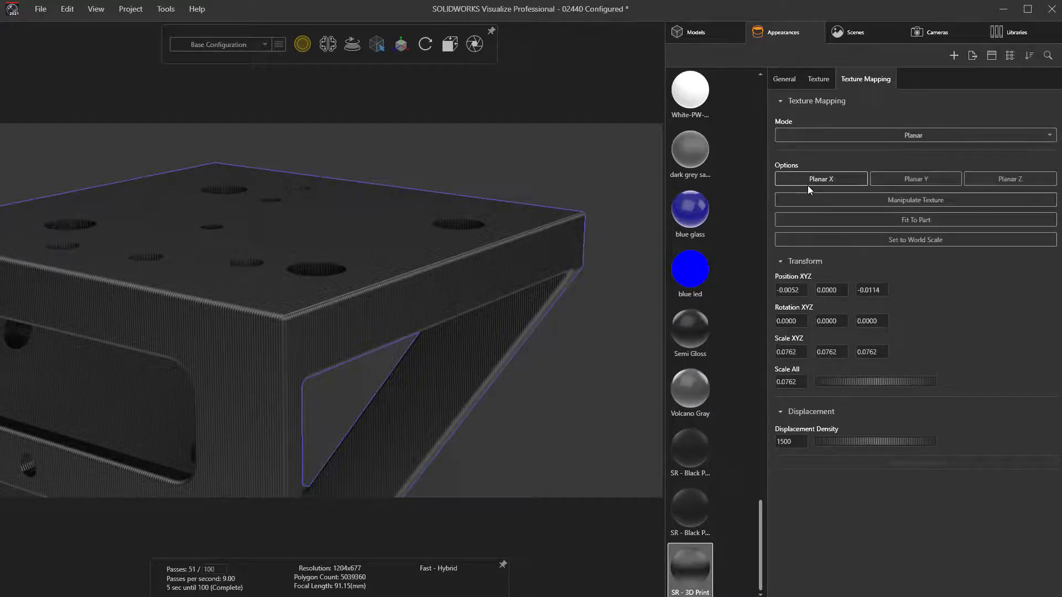
pyautogui.moveTo(864, 321); pyautogui.dragTo(867, 323)
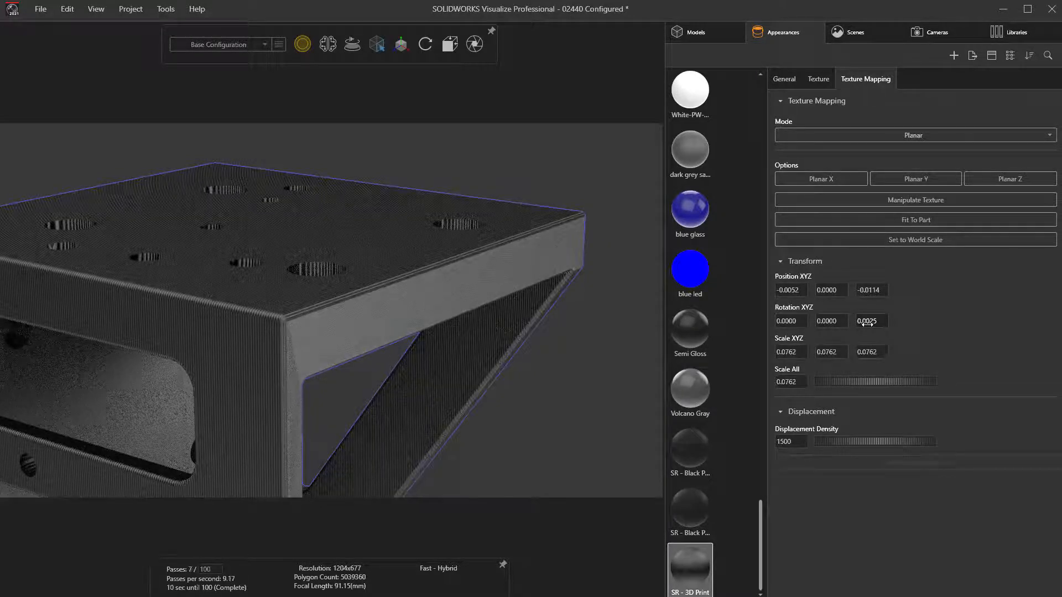
pyautogui.write('45')
pyautogui.press('Tab')
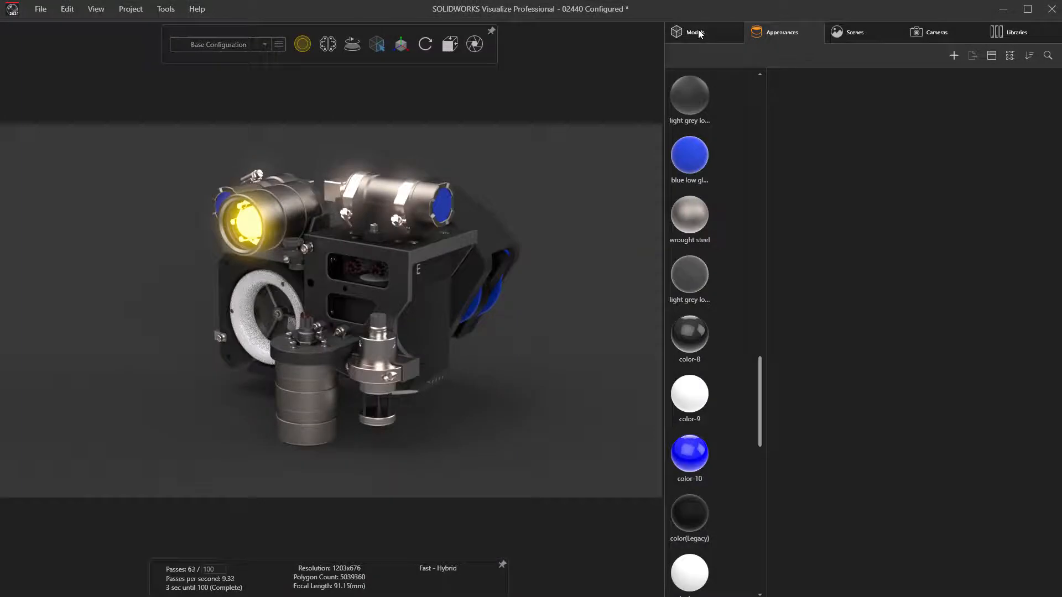
# Step: Switch the displayed model set to Brackets and Housing
pyautogui.click(696, 32)
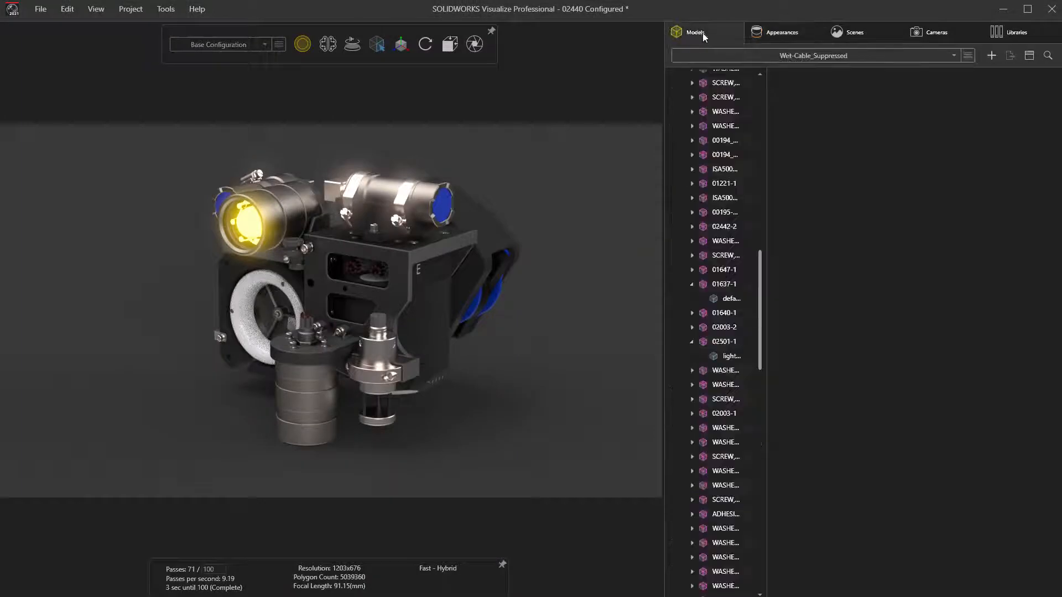
pyautogui.click(727, 55)
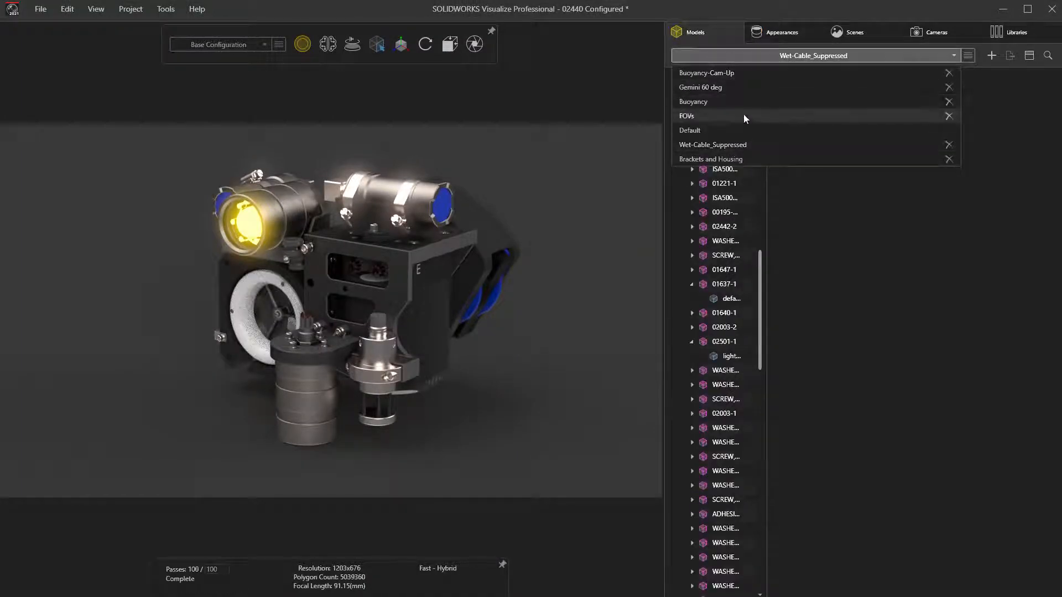
pyautogui.click(763, 158)
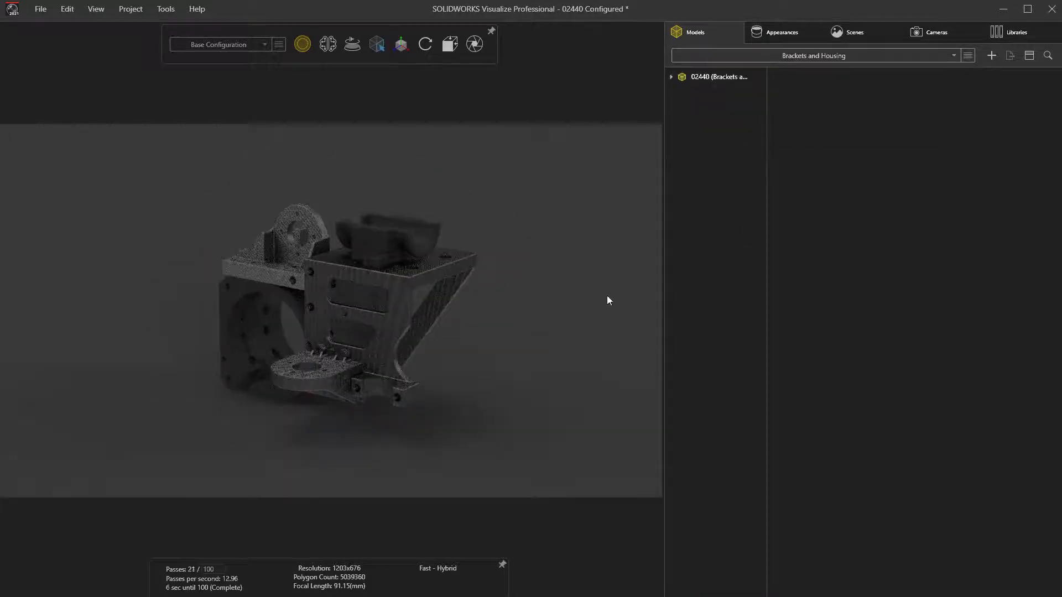
# Step: Add a new cutting plane through the brackets and shift it along Z to about 0.0207
pyautogui.moveTo(607, 300); pyautogui.dragTo(548, 318)
pyautogui.scroll(3, 553, 297)
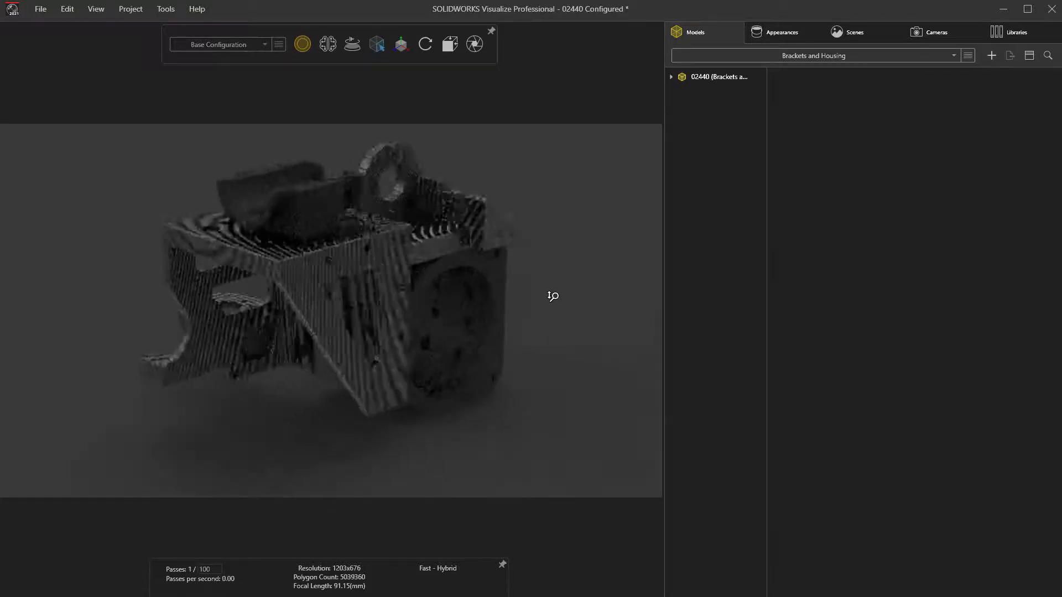
pyautogui.scroll(4, 553, 296)
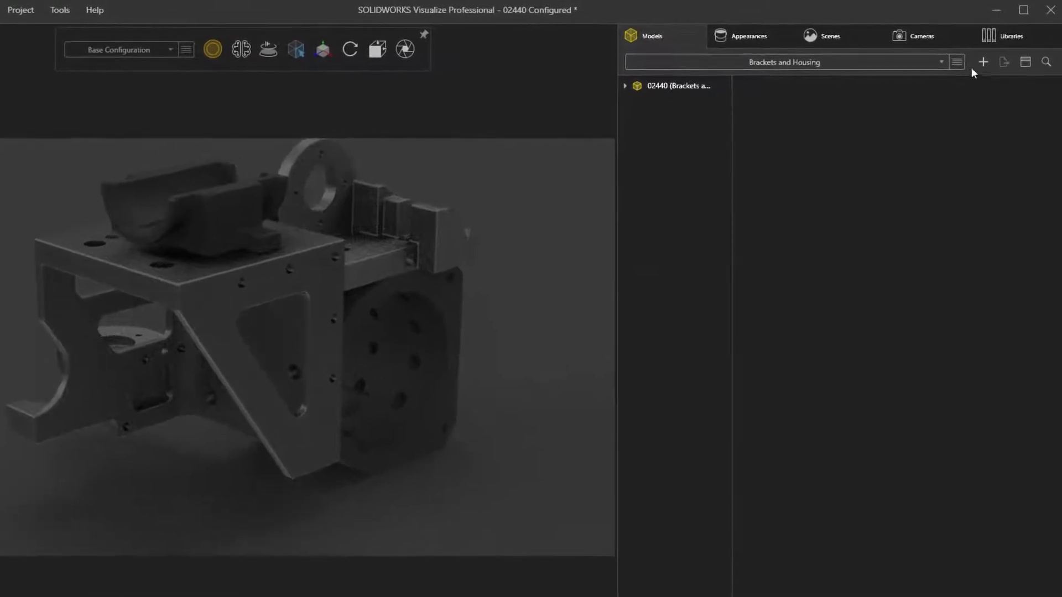
pyautogui.click(983, 61)
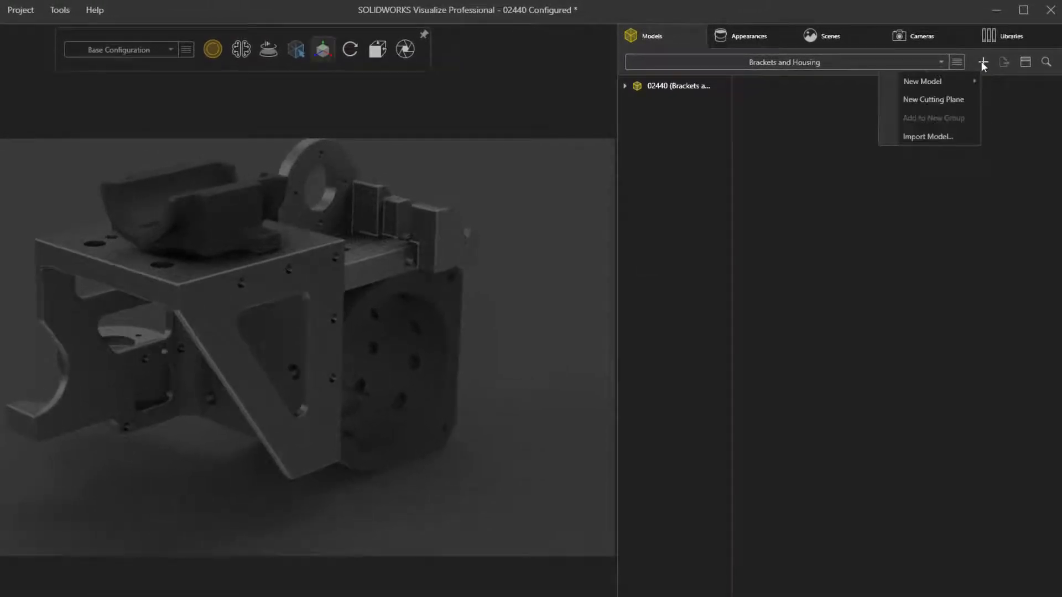
pyautogui.click(925, 107)
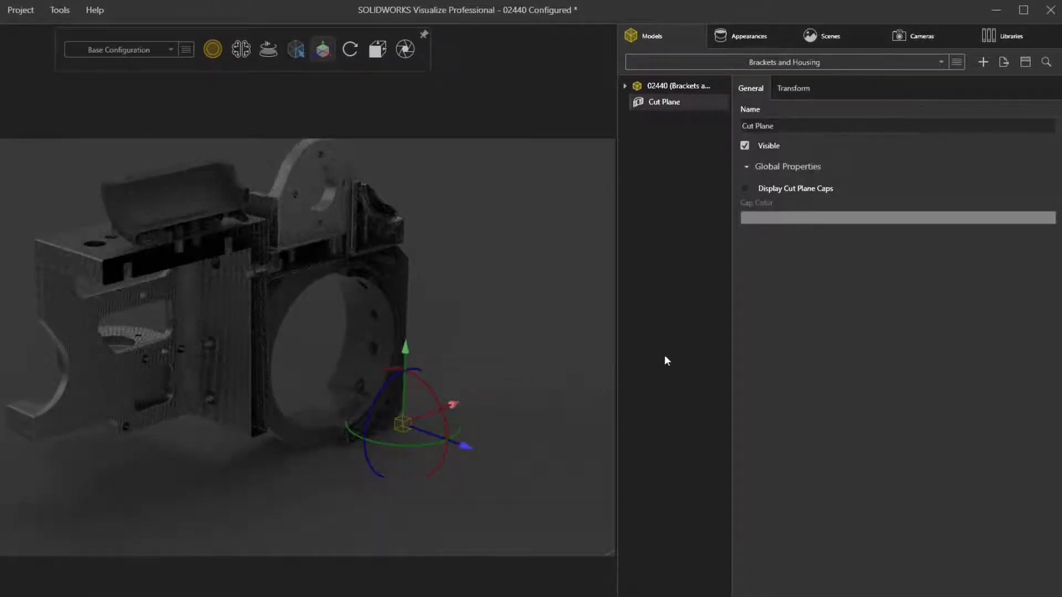
pyautogui.moveTo(470, 447); pyautogui.dragTo(489, 461)
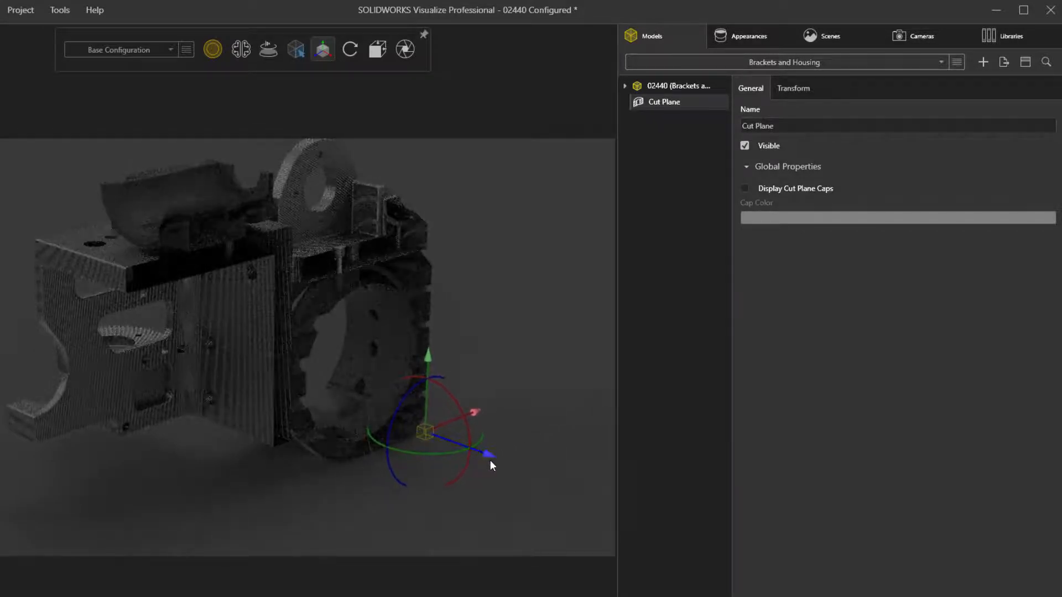
# Step: Display the cut plane caps and set the cap colour to bright green, HSV 117, 93, 94
pyautogui.click(744, 189)
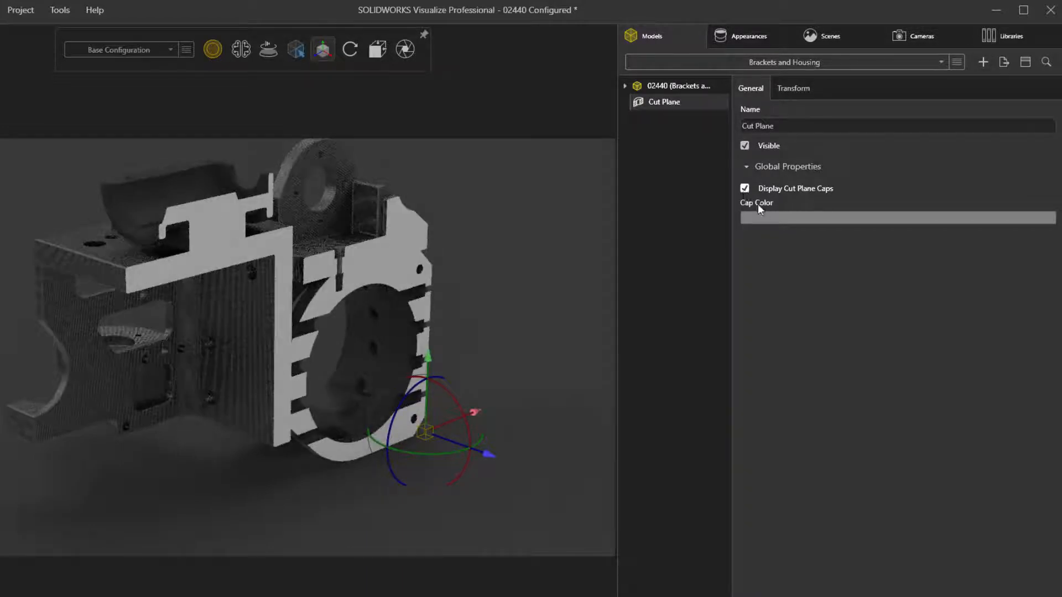
pyautogui.click(768, 218)
pyautogui.moveTo(647, 322); pyautogui.dragTo(655, 325)
pyautogui.moveTo(710, 249); pyautogui.dragTo(726, 227)
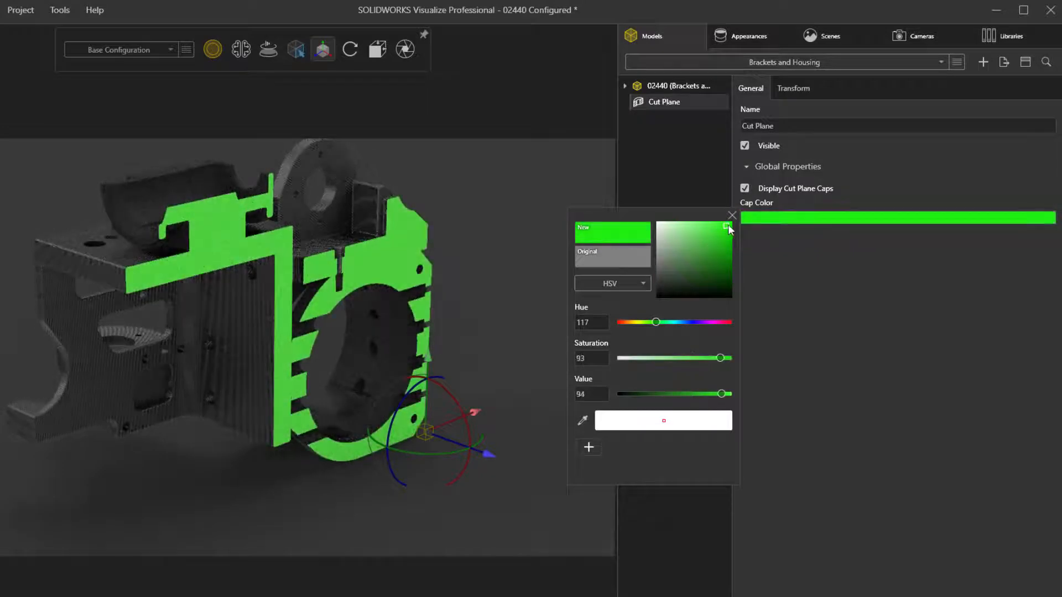
pyautogui.click(733, 216)
# Step: Add a second cutting plane, rotated 90° about Y and flipped, and shift it along X to about -0.173
pyautogui.click(983, 62)
pyautogui.click(927, 102)
pyautogui.click(793, 88)
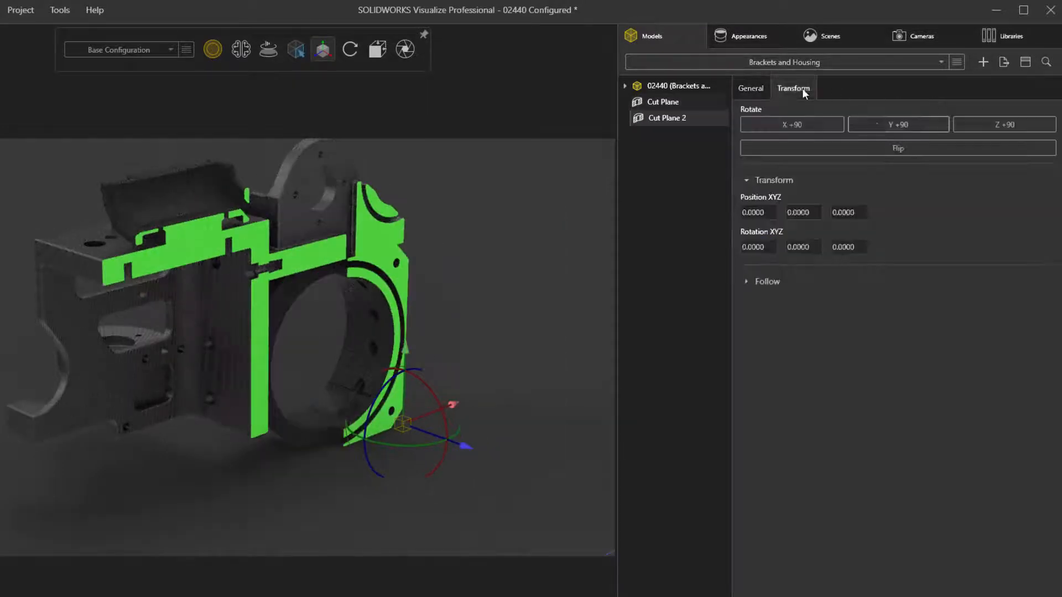
pyautogui.click(899, 124)
pyautogui.click(897, 146)
pyautogui.moveTo(453, 406); pyautogui.dragTo(280, 453)
pyautogui.click(490, 396)
# Step: Hide Cut Plane and Cut Plane 2 each in a separate new configuration and switch to Base Configuration
pyautogui.rightClick(679, 100)
pyautogui.moveTo(796, 278)
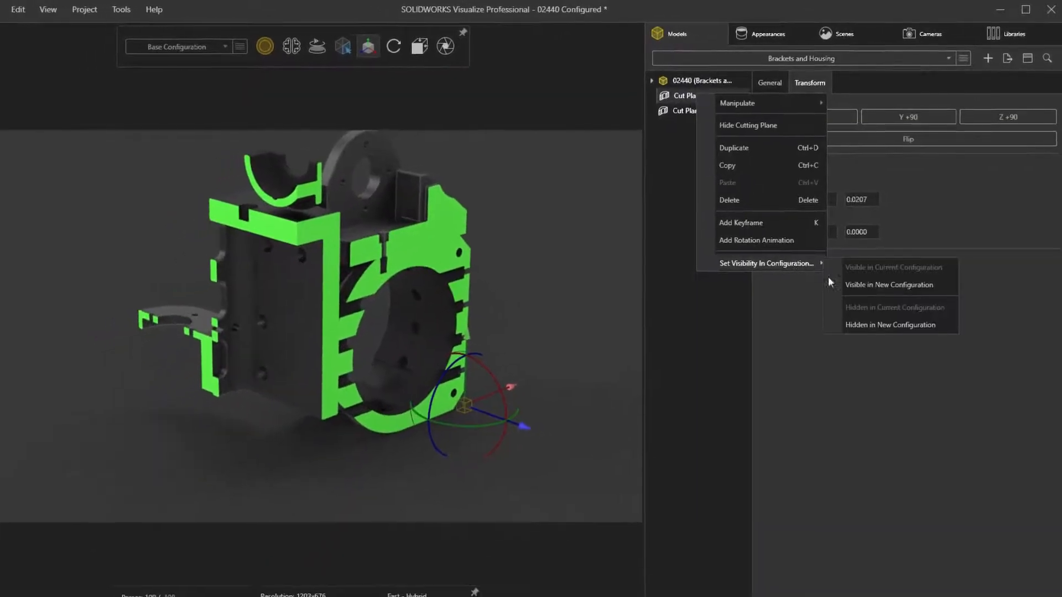
pyautogui.click(880, 342)
pyautogui.rightClick(696, 114)
pyautogui.click(929, 329)
pyautogui.click(221, 46)
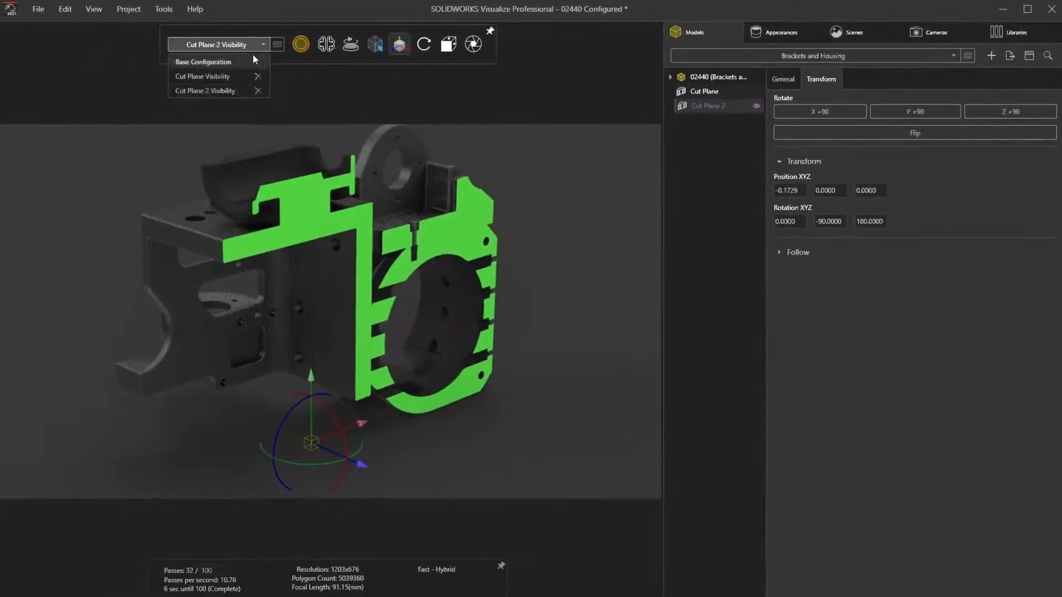
pyautogui.click(225, 62)
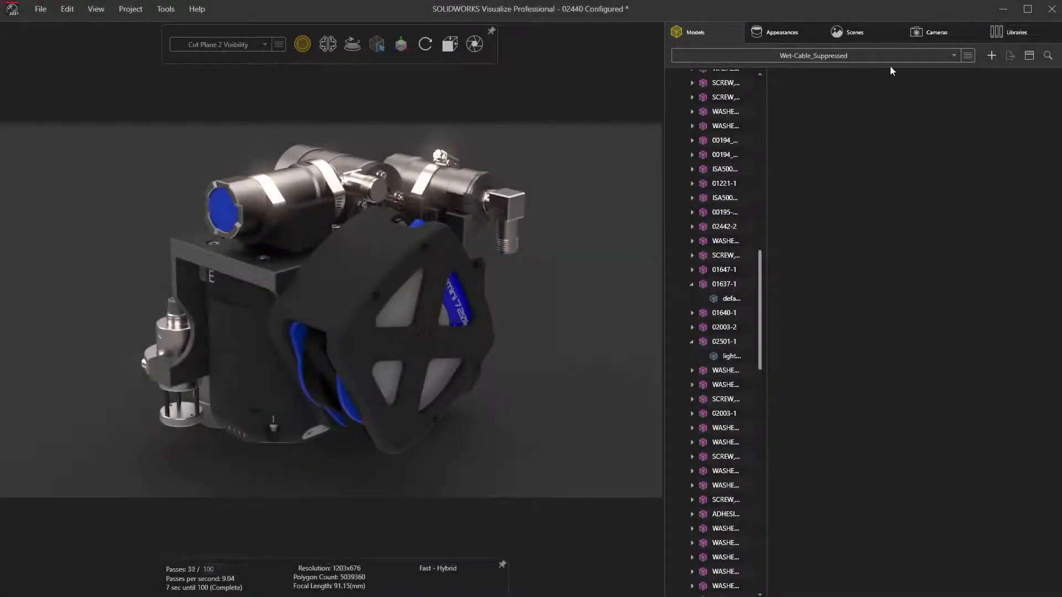
# Step: Duplicate the Default Camera and make the copy the active camera
pyautogui.click(921, 35)
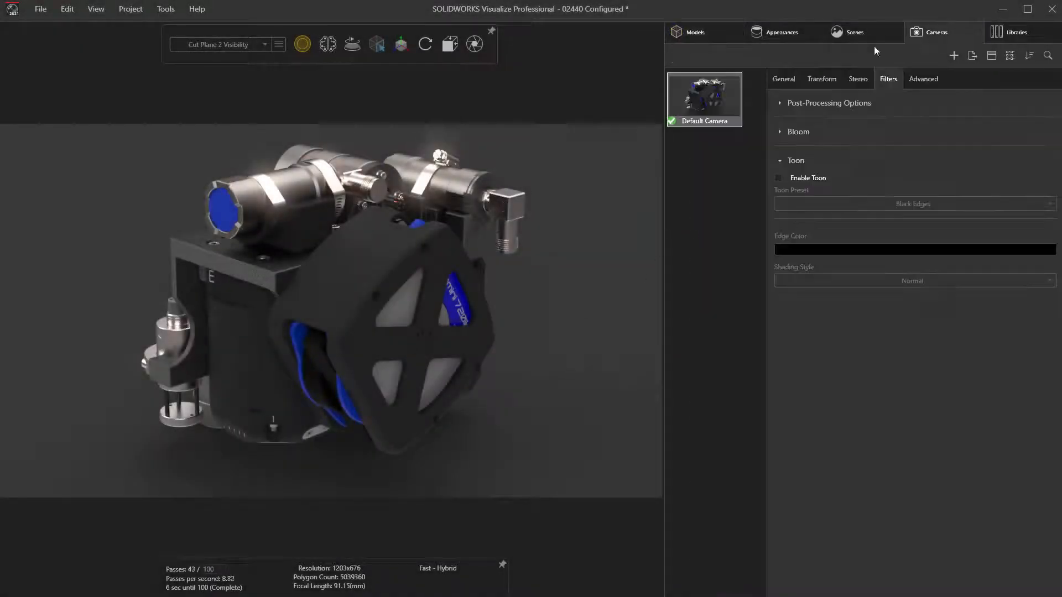
pyautogui.rightClick(705, 95)
pyautogui.click(731, 141)
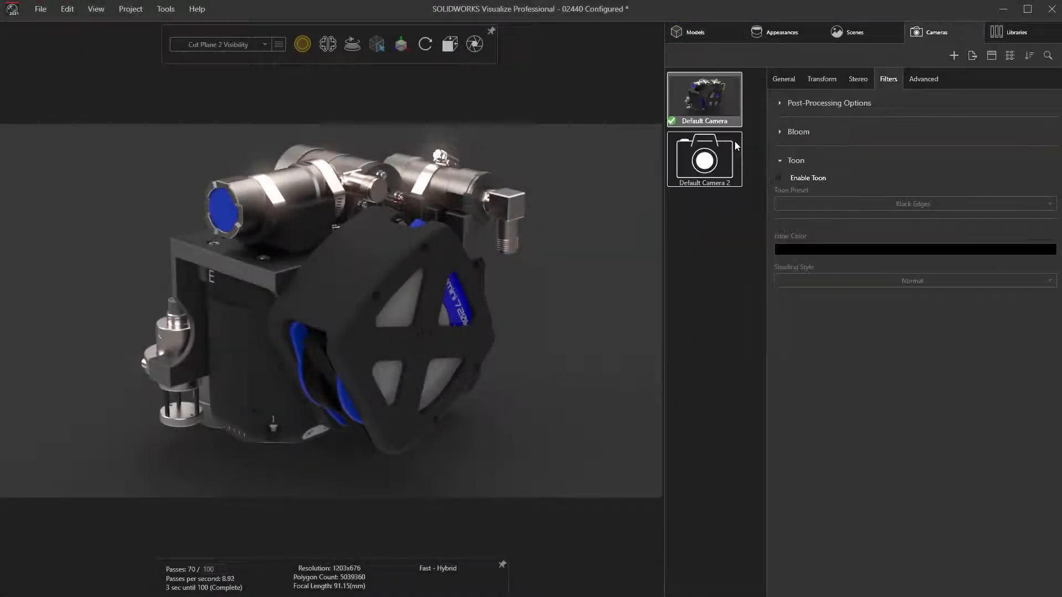
pyautogui.doubleClick(724, 160)
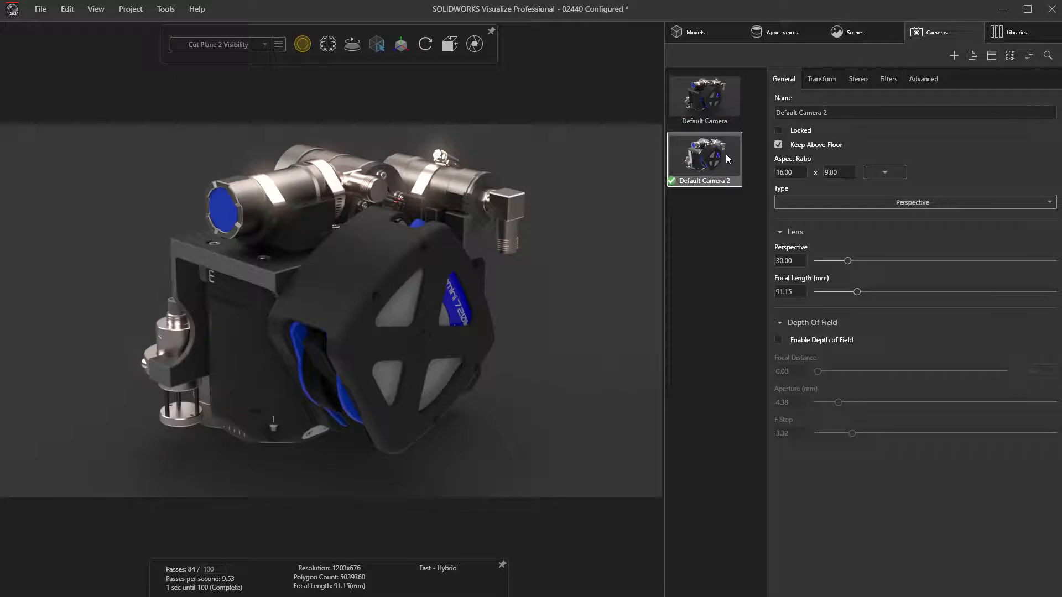
# Step: Enable the Toon filter on the duplicated camera and set its shading style to Toon Shaded
pyautogui.click(886, 80)
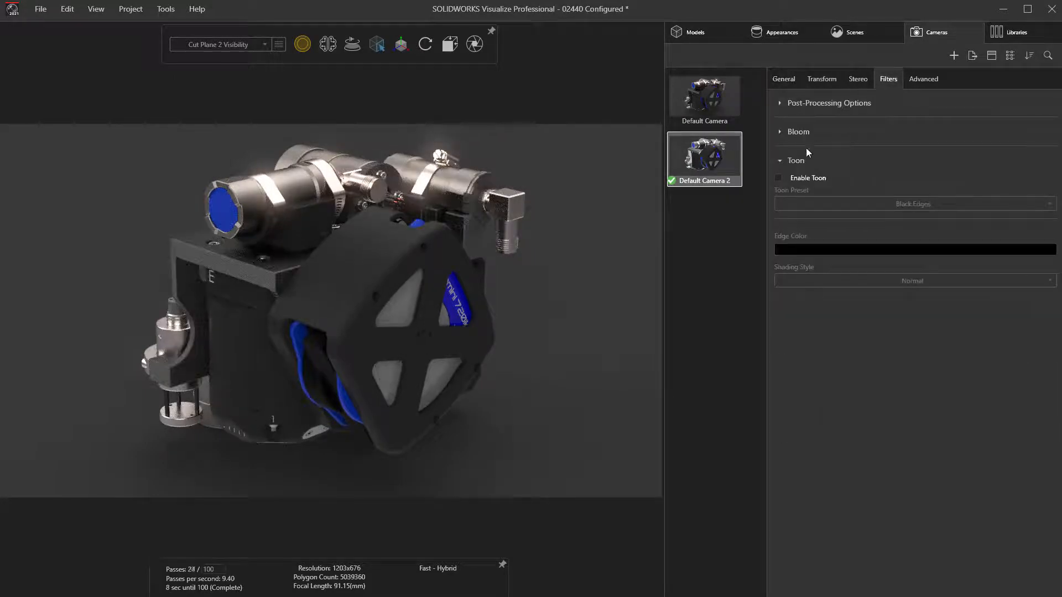
pyautogui.click(778, 177)
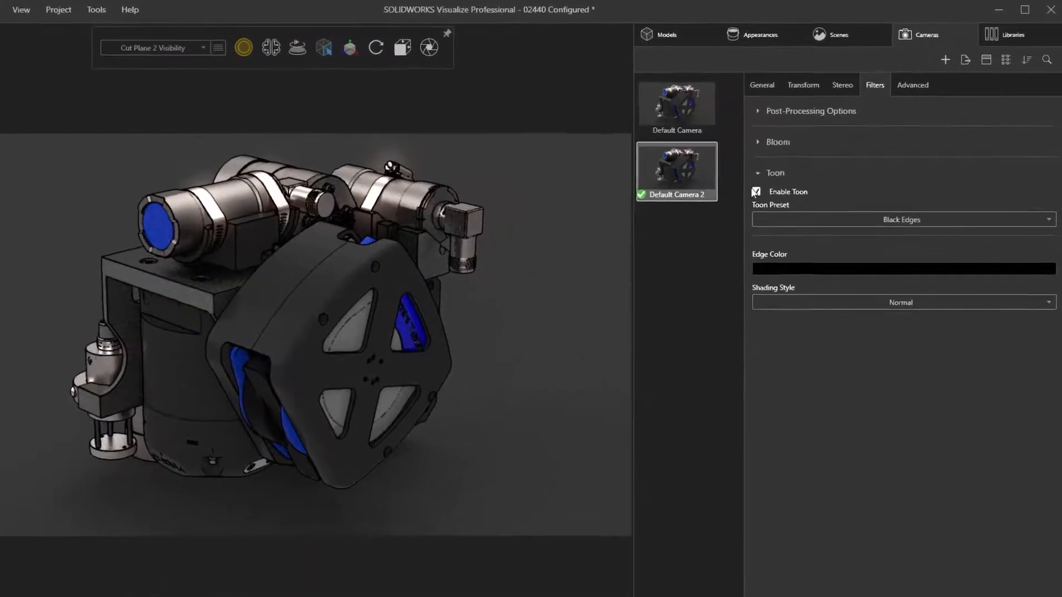
pyautogui.click(800, 319)
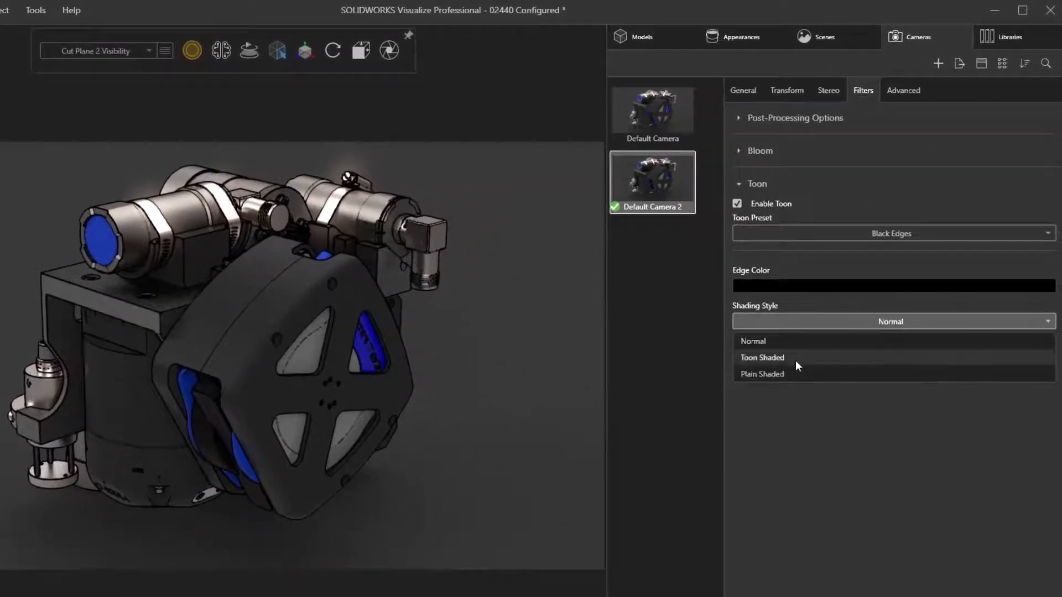
pyautogui.click(800, 356)
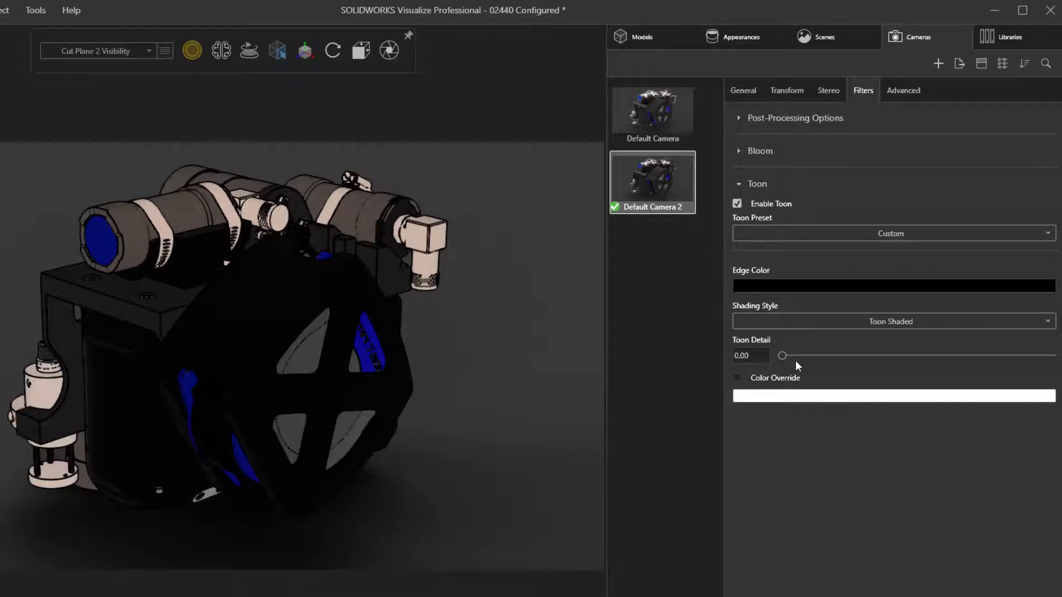
# Step: Try the White on Black and Black on White toon presets on the duplicated camera
pyautogui.click(883, 233)
pyautogui.click(835, 270)
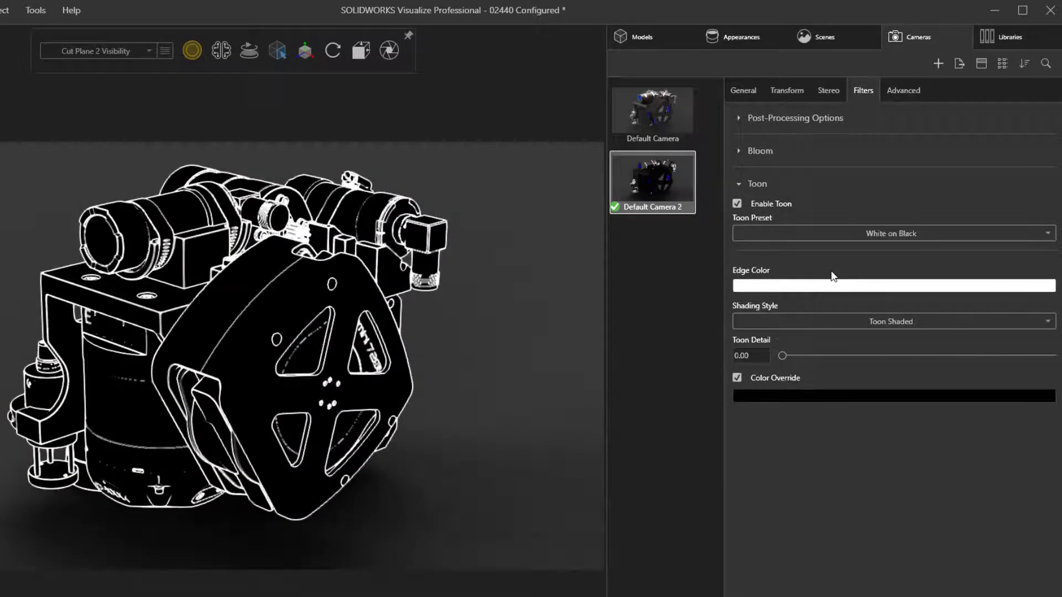
pyautogui.click(845, 232)
pyautogui.click(815, 285)
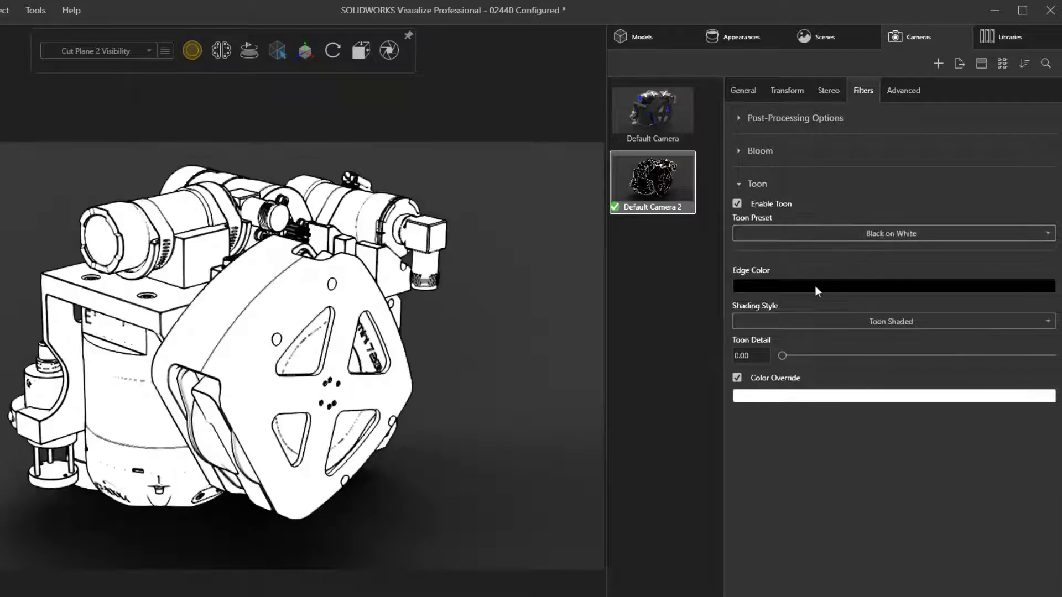
# Step: Apply the Ambient Occlusion toon preset and change its edge colour to a saturated blue
pyautogui.click(835, 234)
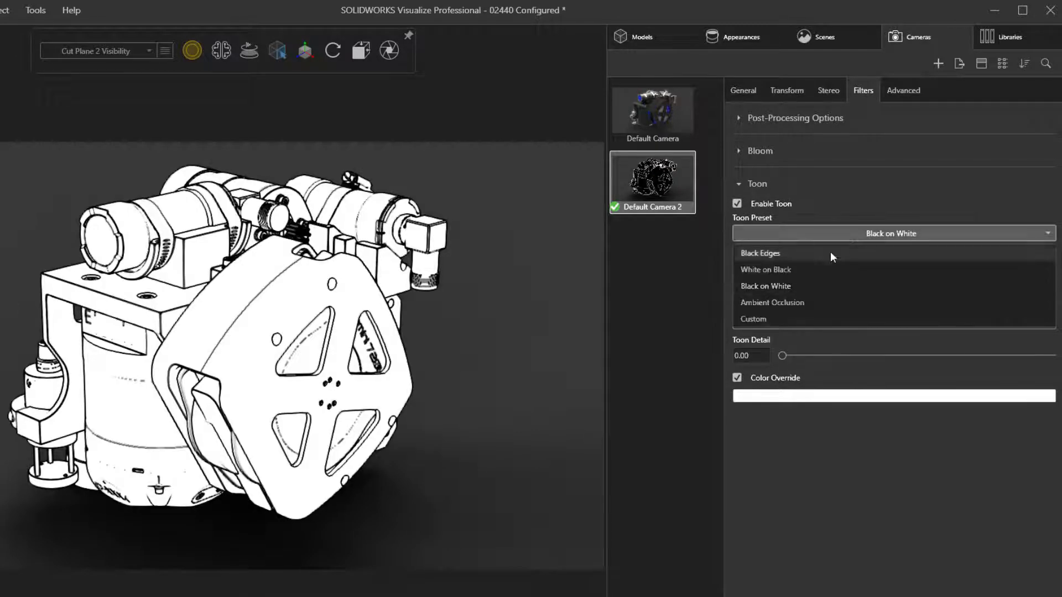
pyautogui.click(791, 302)
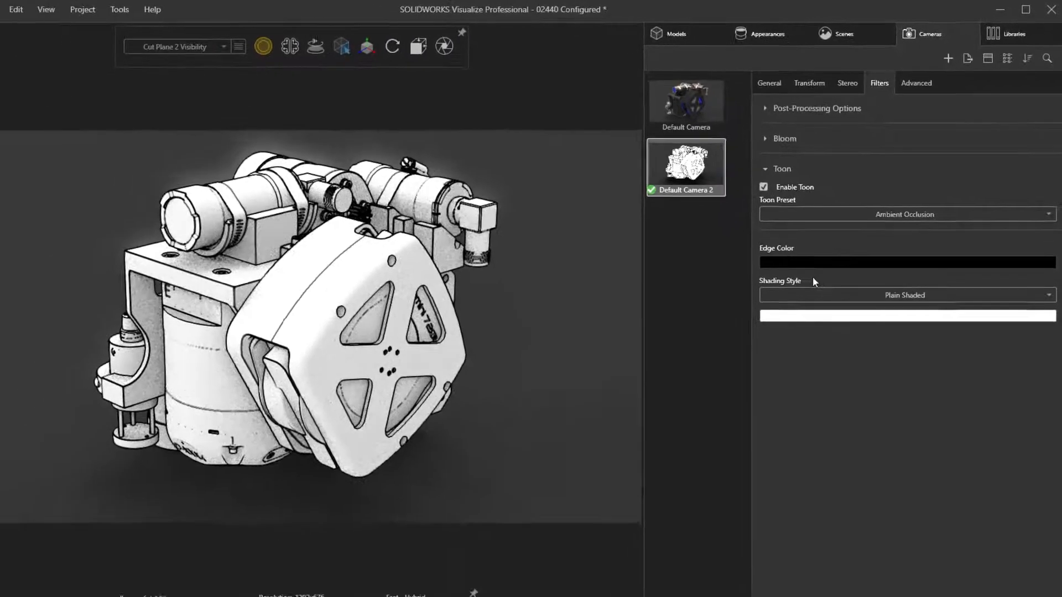
pyautogui.click(831, 250)
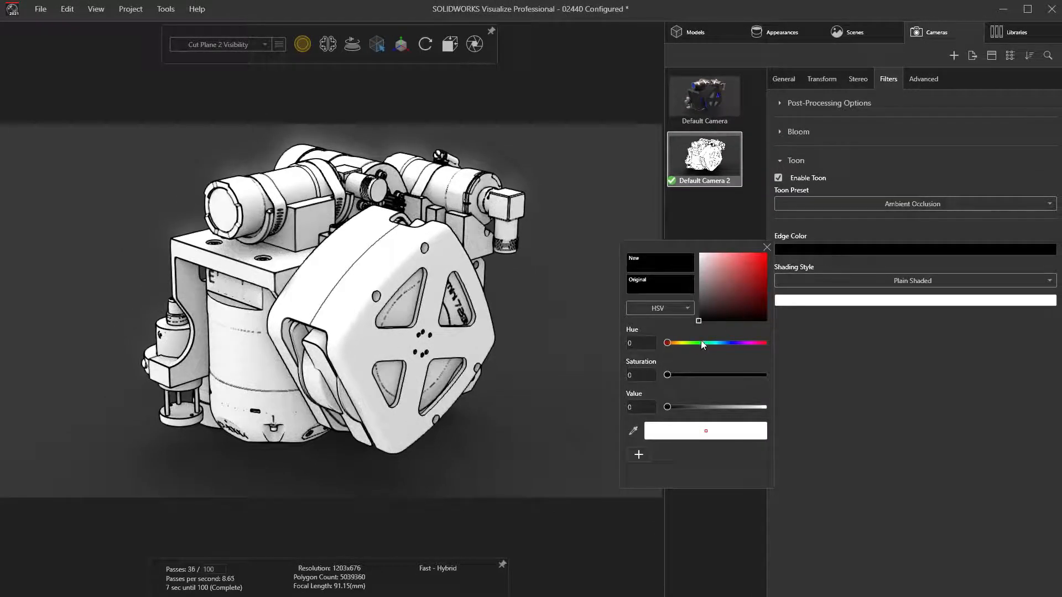
pyautogui.moveTo(701, 342); pyautogui.dragTo(732, 343)
pyautogui.moveTo(749, 291); pyautogui.dragTo(767, 253)
pyautogui.click(766, 247)
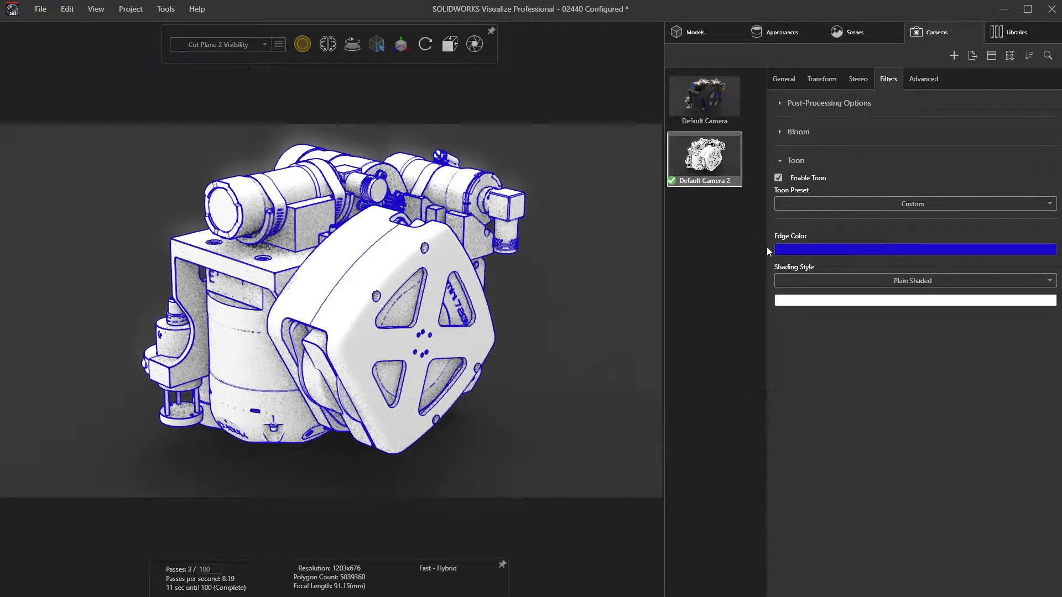
# Step: Check the blue-edged toon look from the assembly's other side and make the original Default Camera active again
pyautogui.moveTo(281, 324); pyautogui.dragTo(499, 273)
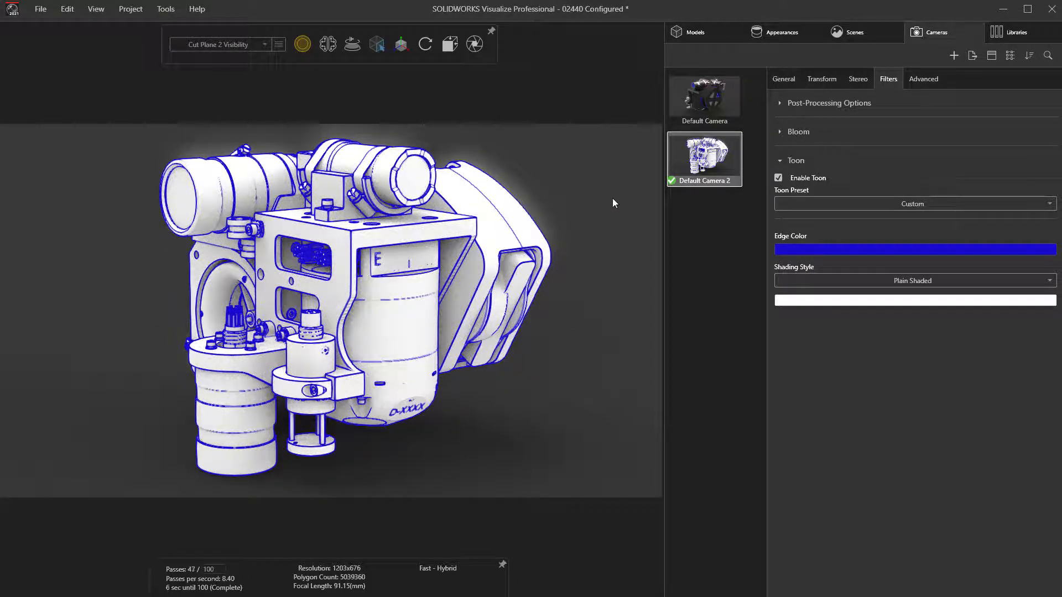
pyautogui.click(690, 114)
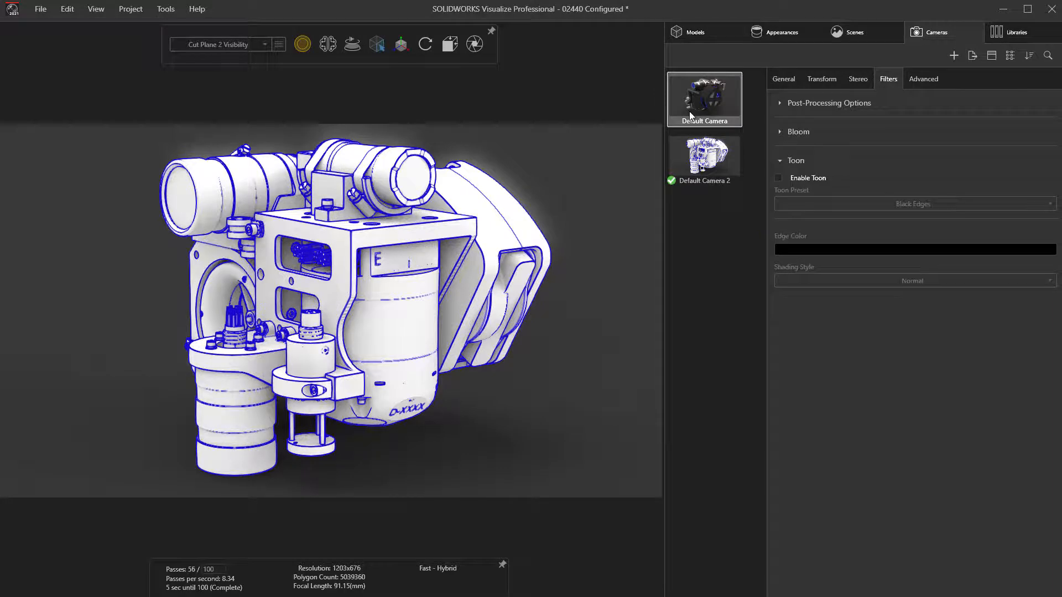
pyautogui.doubleClick(689, 114)
# Step: Include all render layers, from Beauty to Albedo, in the render output of the Default Camera view and start the render
pyautogui.click(474, 44)
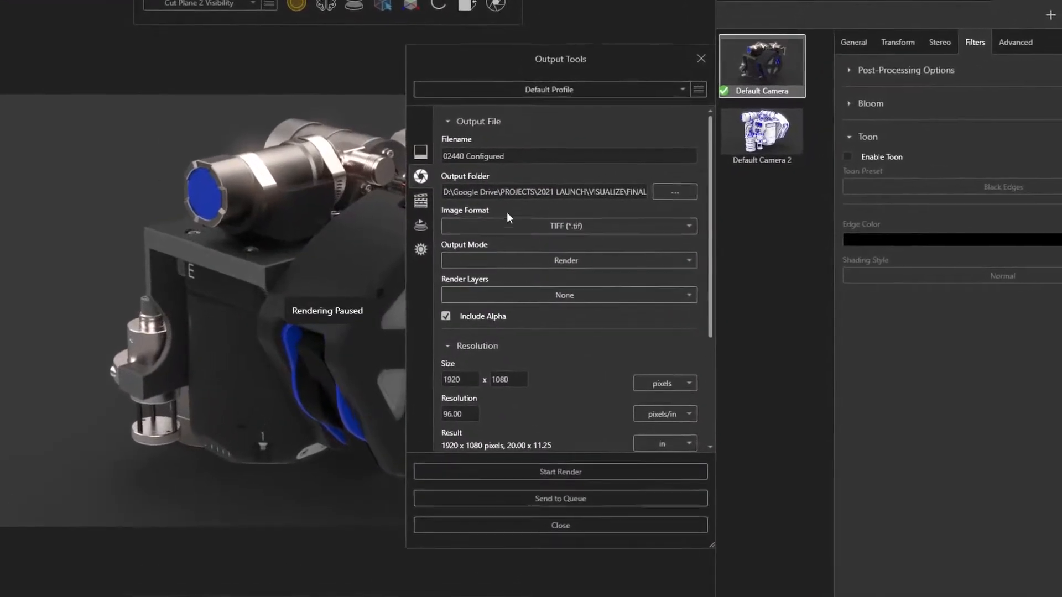
pyautogui.click(501, 295)
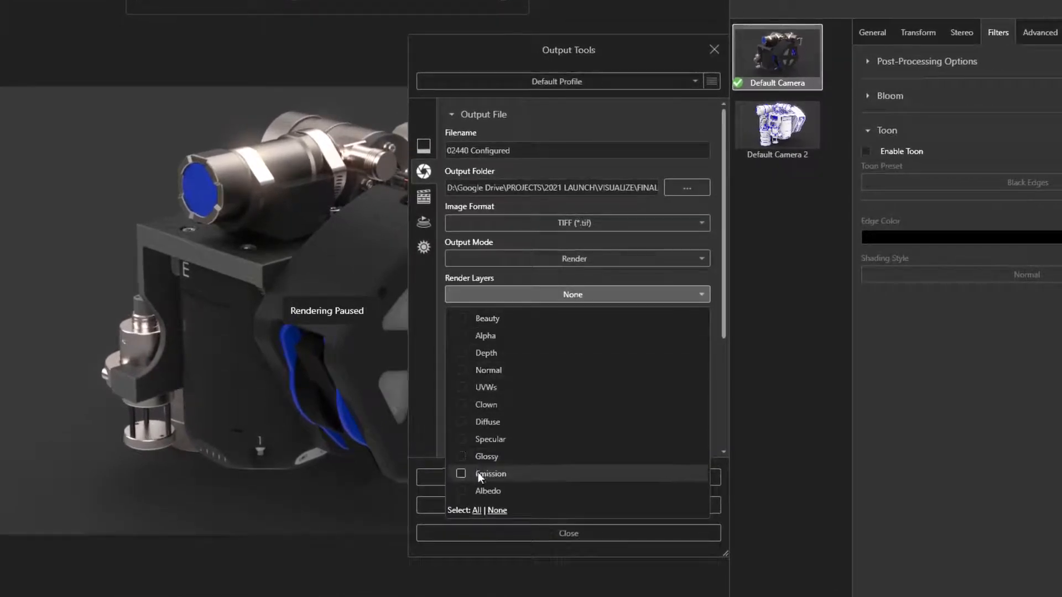
pyautogui.click(476, 510)
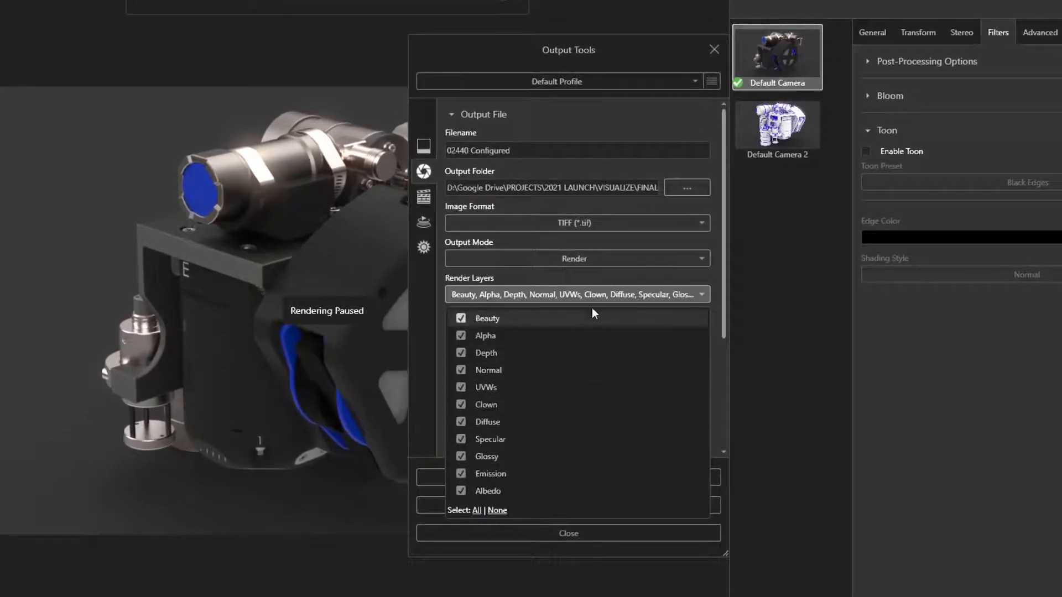
pyautogui.click(602, 273)
pyautogui.moveTo(724, 241); pyautogui.dragTo(700, 361)
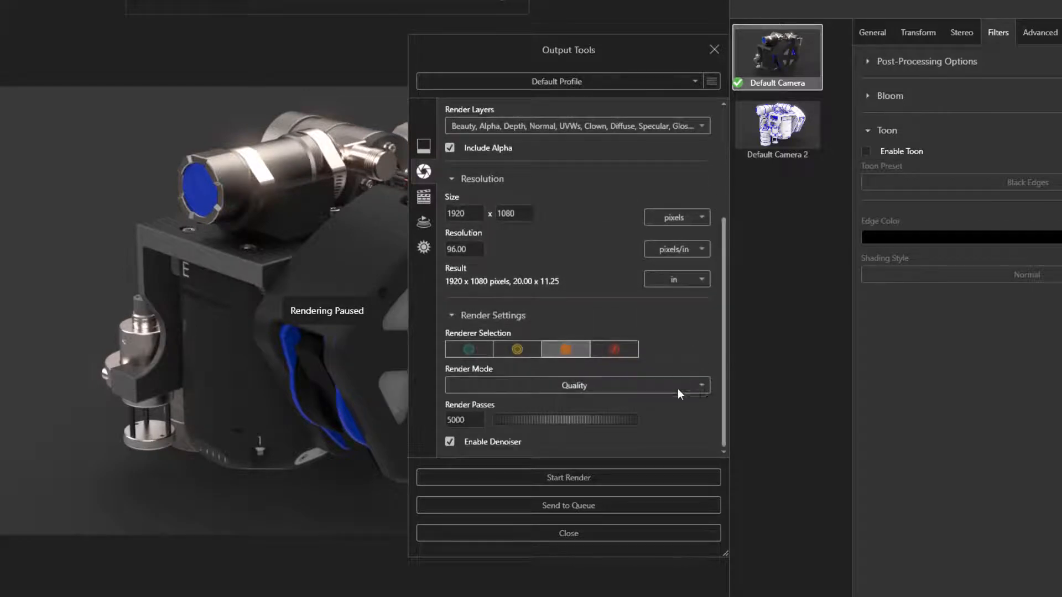
pyautogui.click(577, 477)
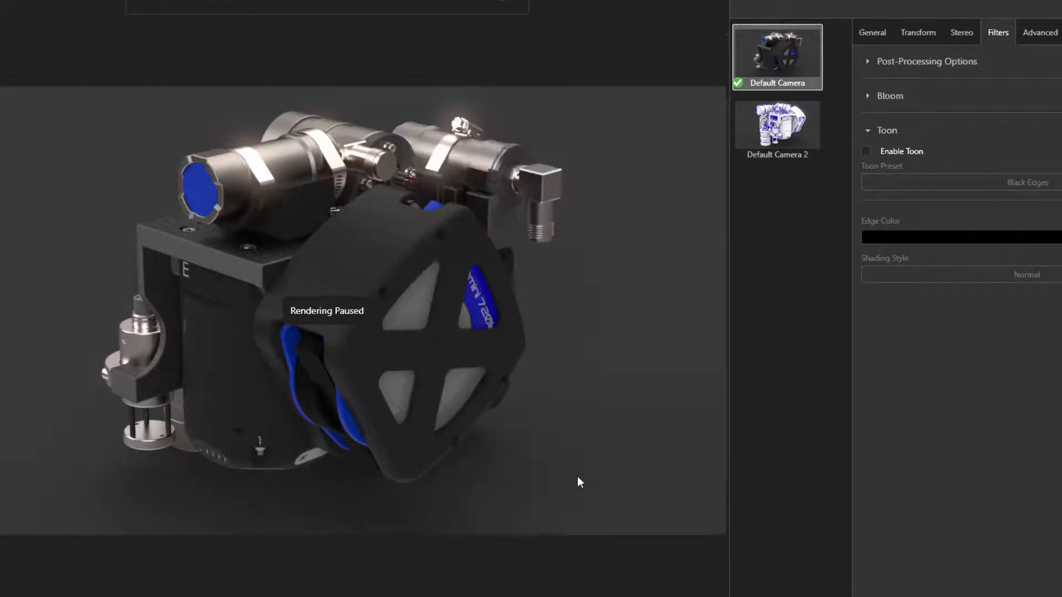